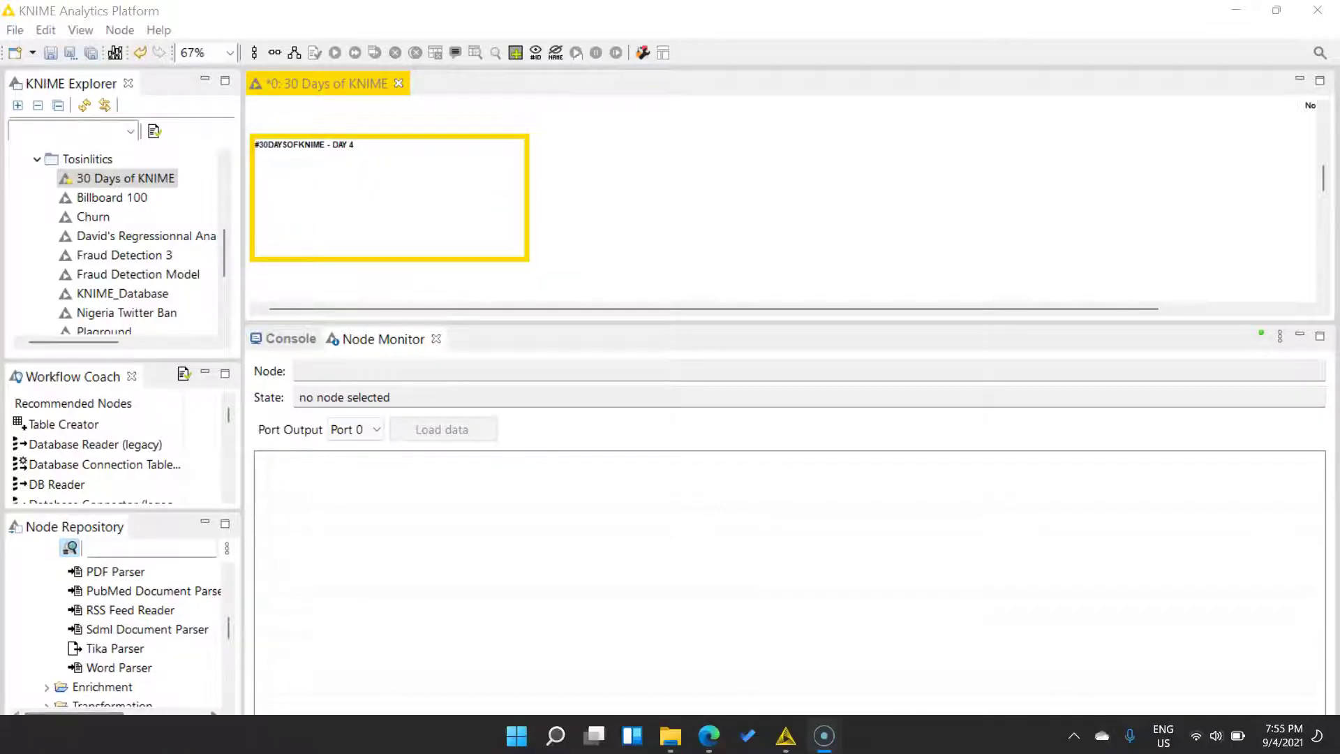
Step: Place a Tika Parser node inside the Day 4 annotation, then collapse the Other Data Types category
{"action": "left_click", "coordinate": [120, 656]}
{"action": "mouse_move", "coordinate": [120, 655]}
{"action": "left_mouse_down"}
{"action": "mouse_move", "coordinate": [284, 428]}
{"action": "mouse_move", "coordinate": [365, 155]}
{"action": "mouse_move", "coordinate": [327, 198]}
{"action": "left_mouse_up"}
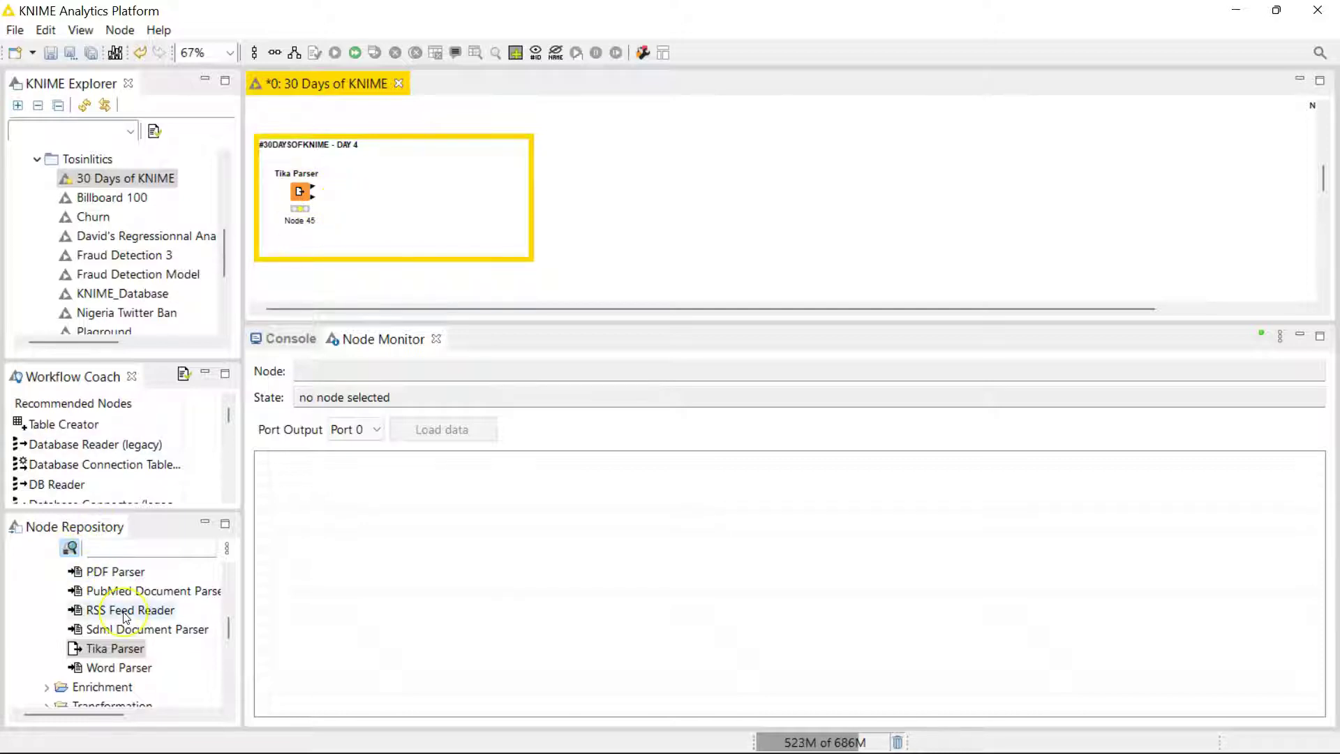
{"action": "scroll", "coordinate": [105, 614], "scroll_direction": "up", "scroll_amount": 5}
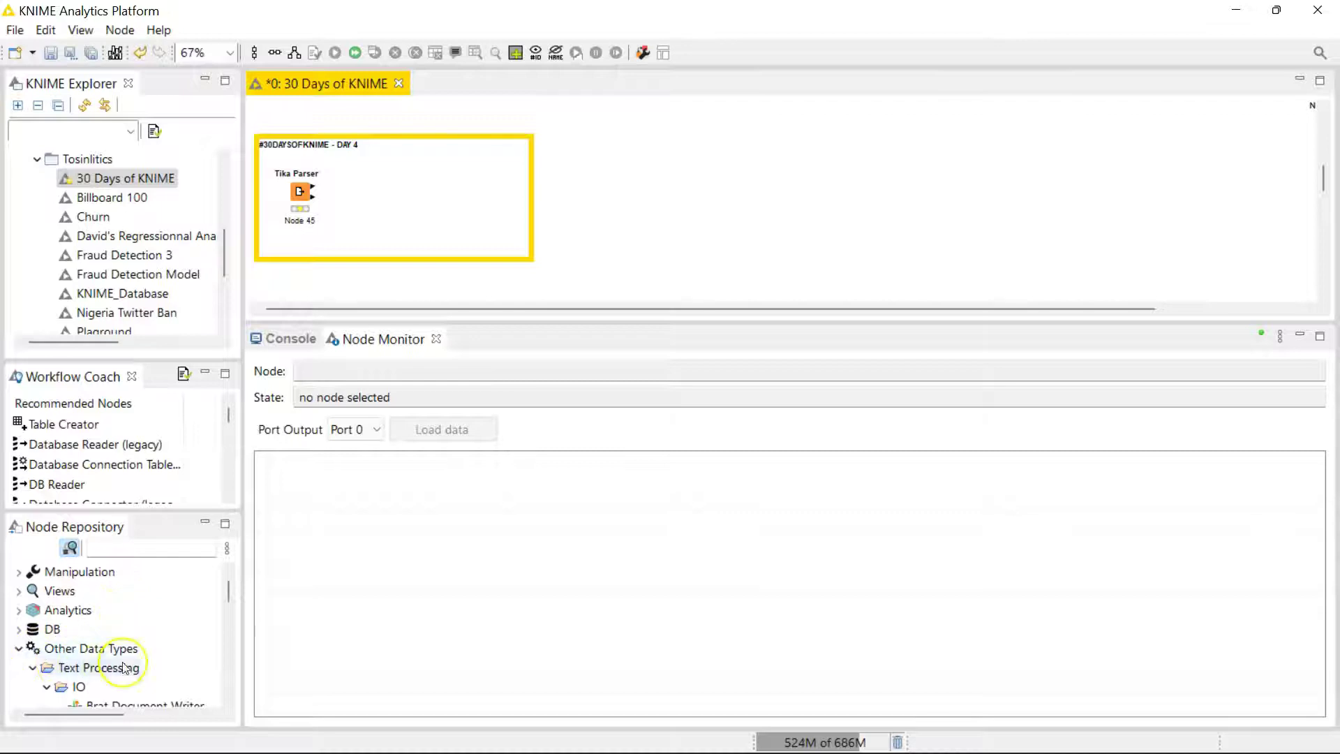
{"action": "scroll", "coordinate": [140, 663], "scroll_direction": "down", "scroll_amount": 5}
{"action": "scroll", "coordinate": [124, 667], "scroll_direction": "up", "scroll_amount": 2}
{"action": "scroll", "coordinate": [125, 668], "scroll_direction": "up", "scroll_amount": 2}
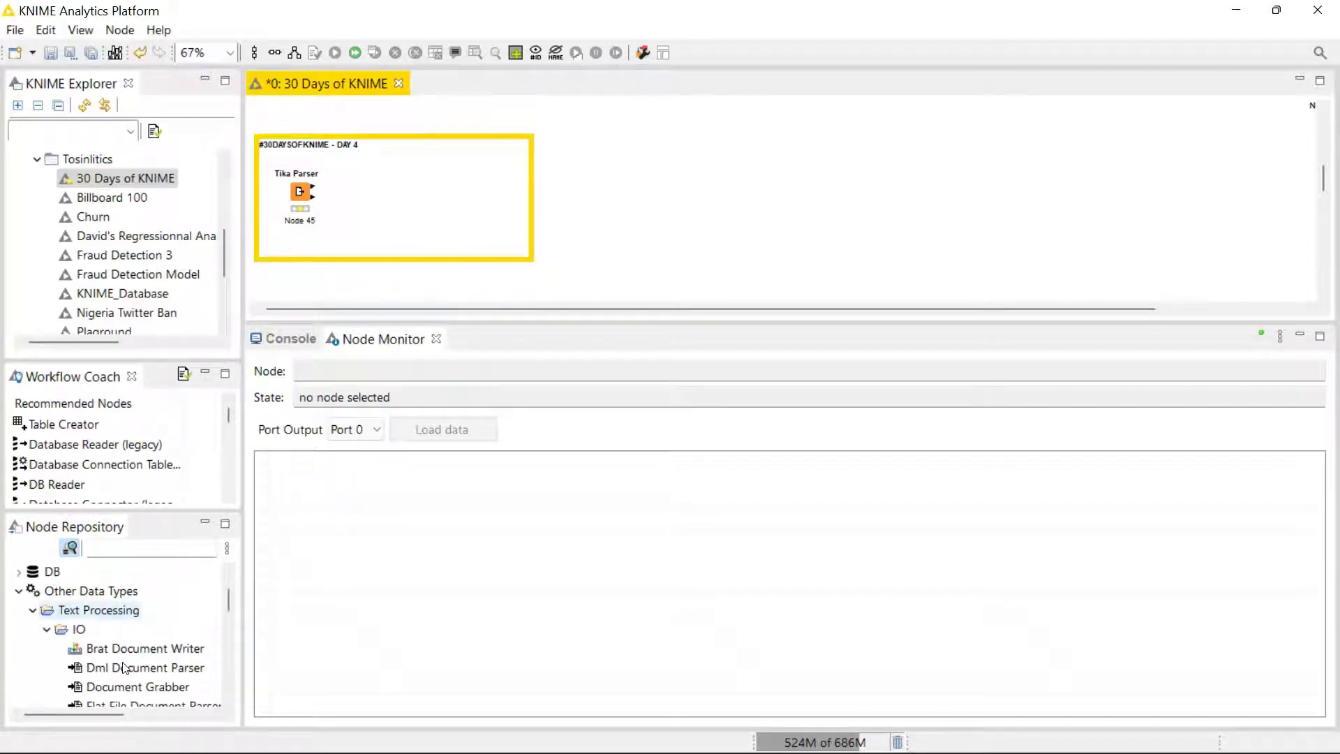
{"action": "left_click", "coordinate": [37, 617]}
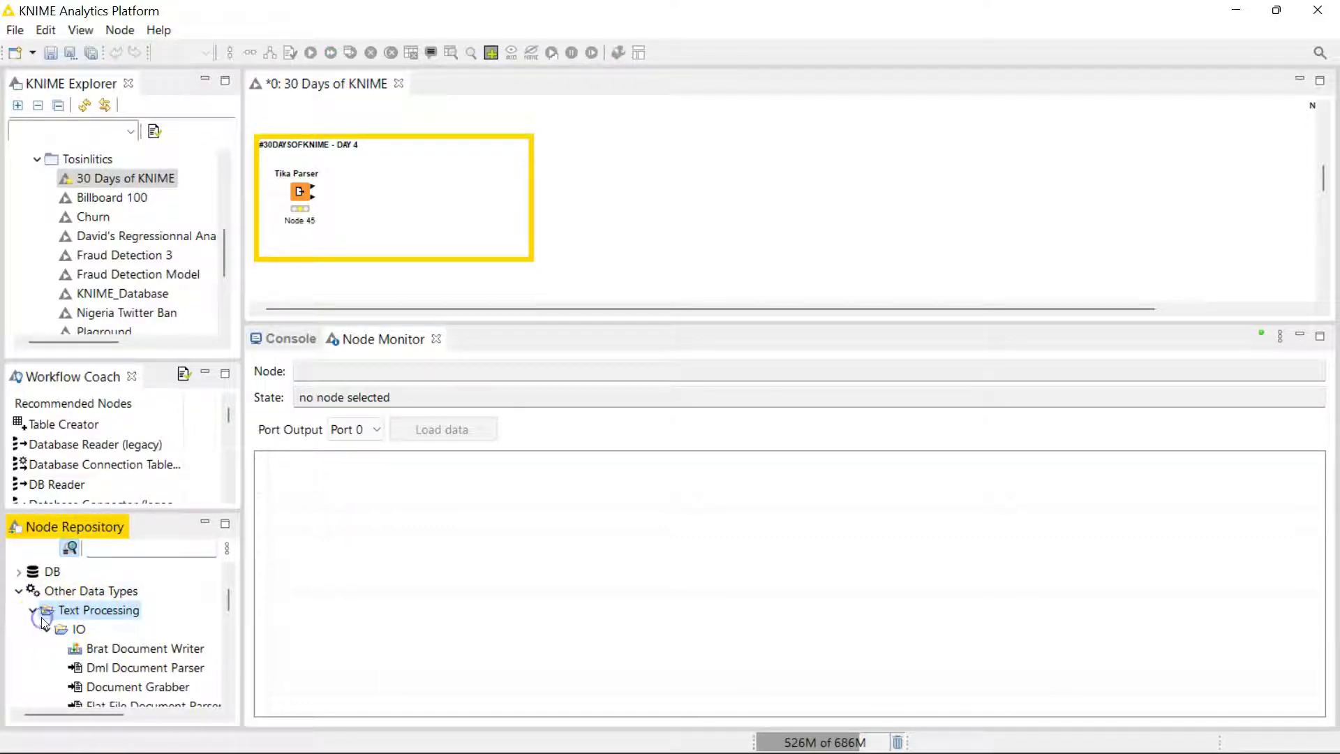
{"action": "left_click", "coordinate": [17, 591]}
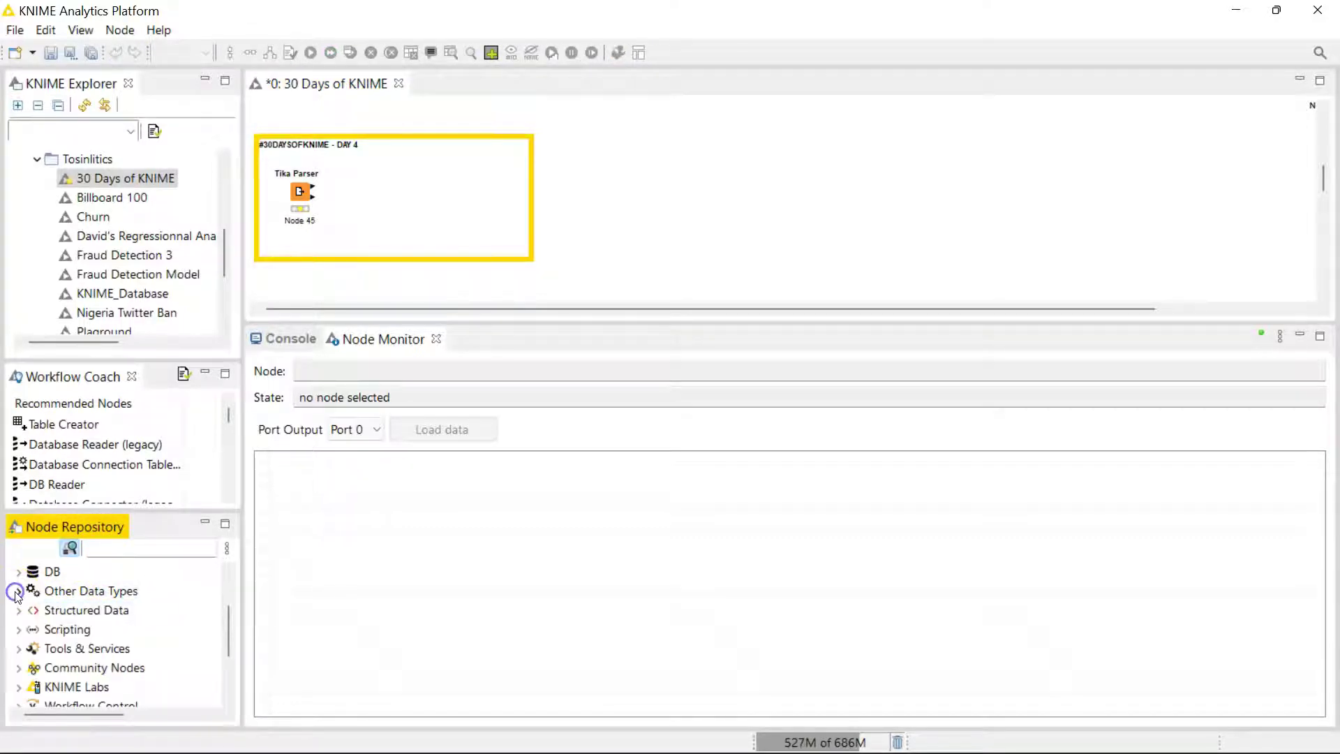
{"action": "left_click", "coordinate": [15, 30]}
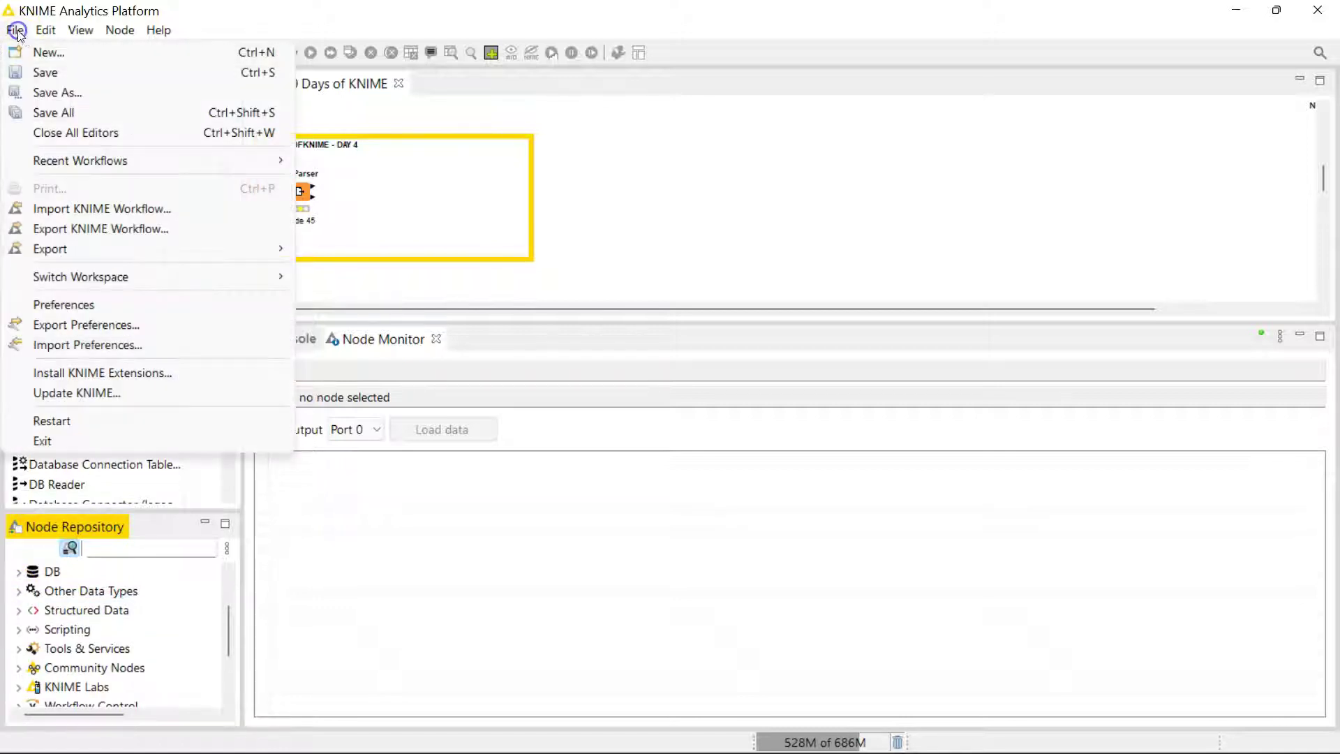
{"action": "left_click", "coordinate": [123, 364]}
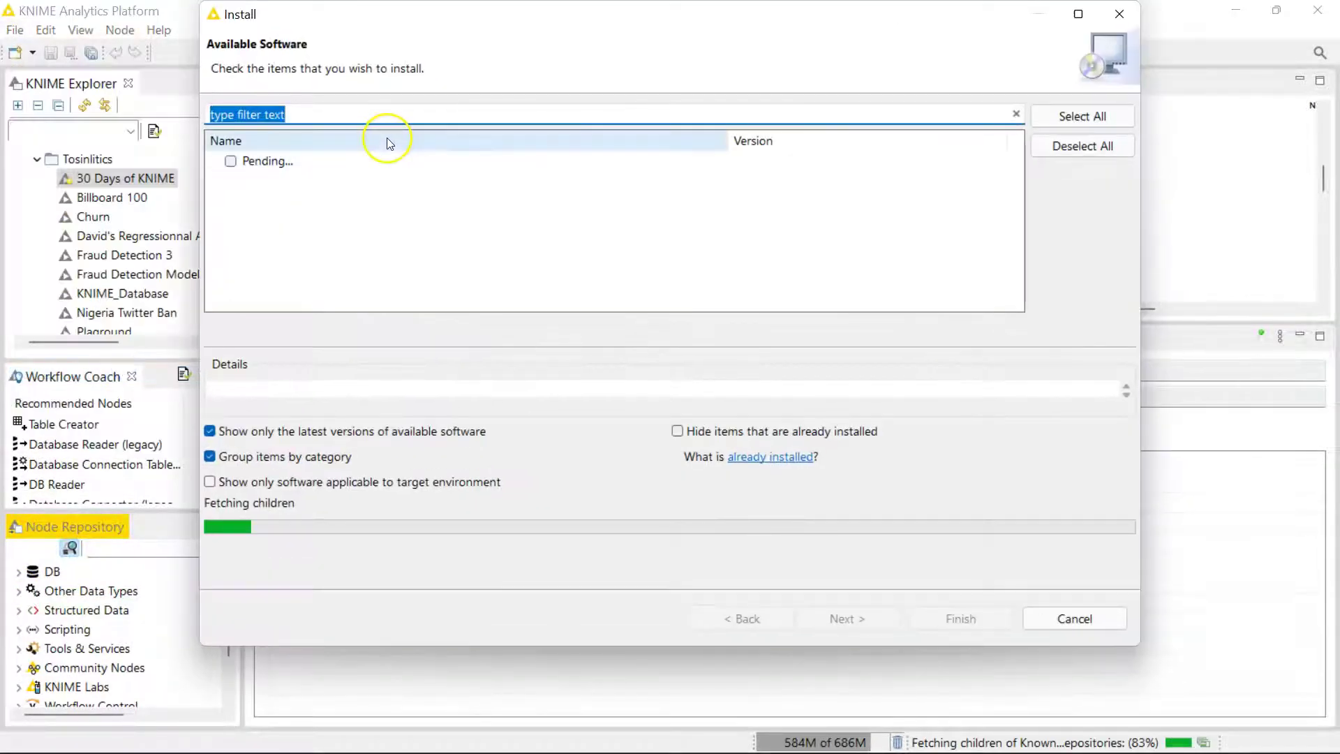
{"action": "type", "text": "text"}
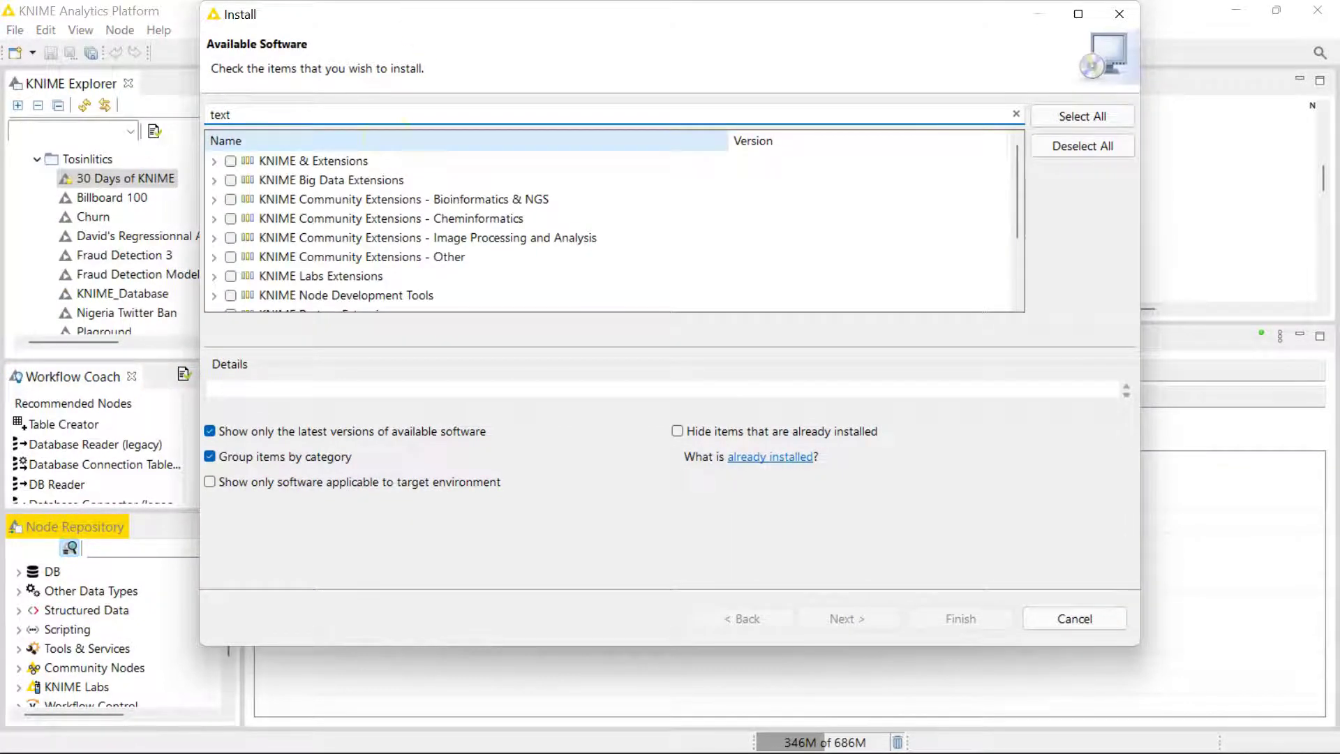
{"action": "type", "text": " p"}
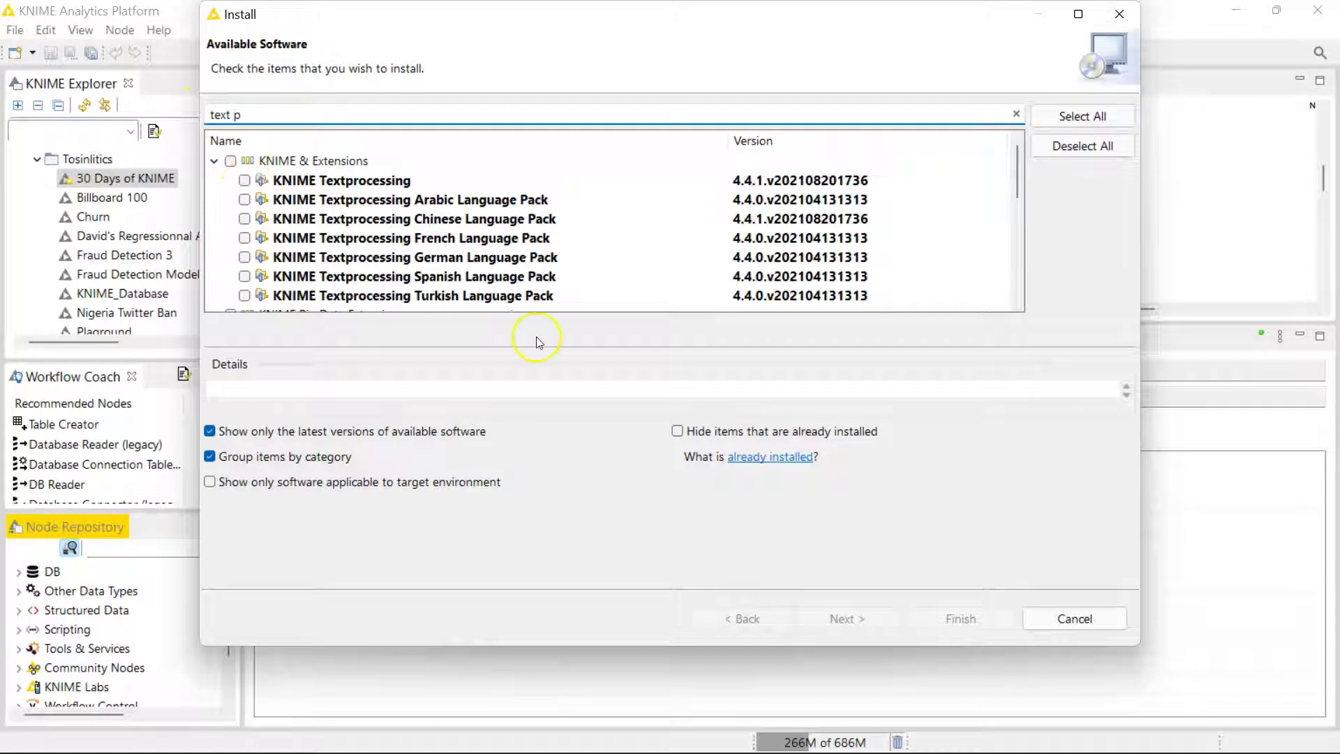
{"action": "left_click", "coordinate": [689, 433]}
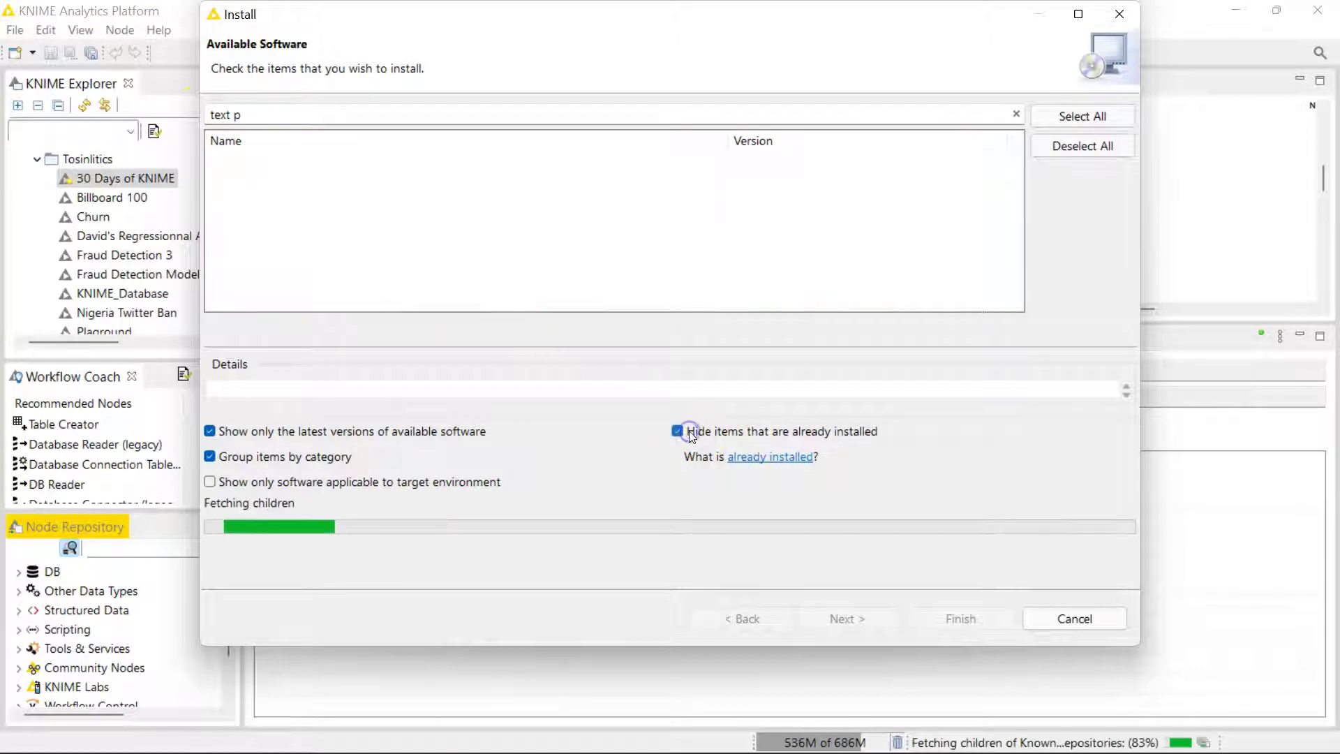
{"action": "left_click", "coordinate": [1074, 619]}
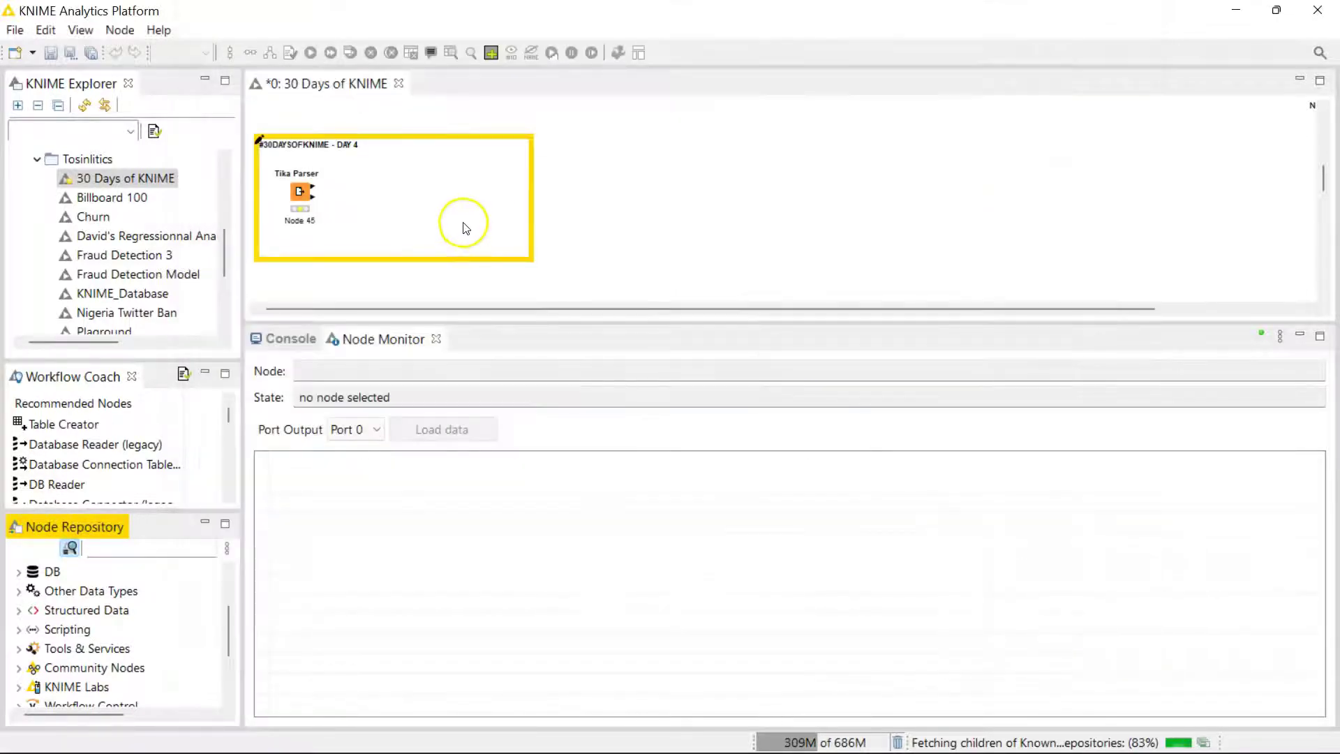
Step: Set the Tika Parser's Selected Directory to the Data Files fo Tikka folder path, stripping the quote marks
{"action": "double_click", "coordinate": [300, 197]}
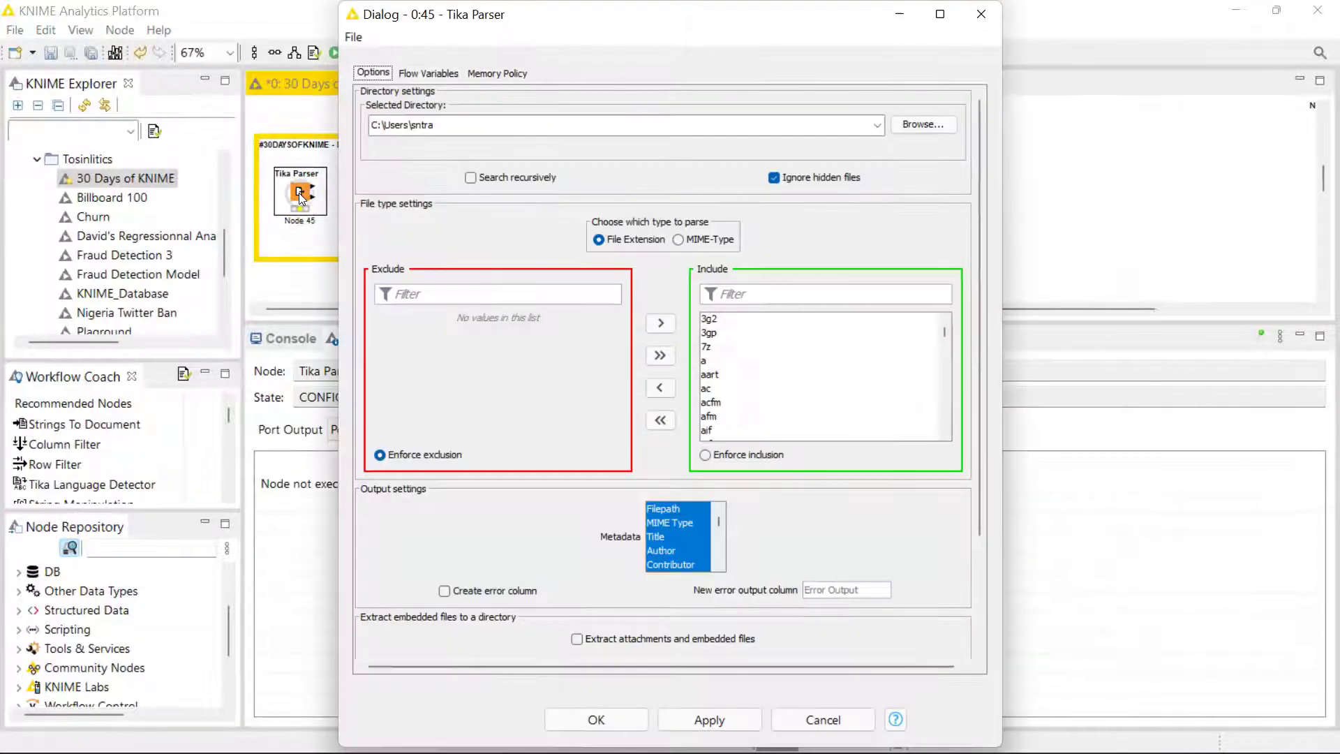
{"action": "key", "text": "BackSpace"}
{"action": "key", "text": "BackSpace"}
{"action": "key", "text": "BackSpace"}
{"action": "key", "text": "BackSpace"}
{"action": "key", "text": "BackSpace"}
{"action": "key", "text": "BackSpace"}
{"action": "key", "text": "BackSpace"}
{"action": "key", "text": "BackSpace"}
{"action": "key", "text": "BackSpace"}
{"action": "key", "text": "BackSpace"}
{"action": "key", "text": "BackSpace"}
{"action": "key", "text": "BackSpace"}
{"action": "key", "text": "BackSpace"}
{"action": "key", "text": "BackSpace"}
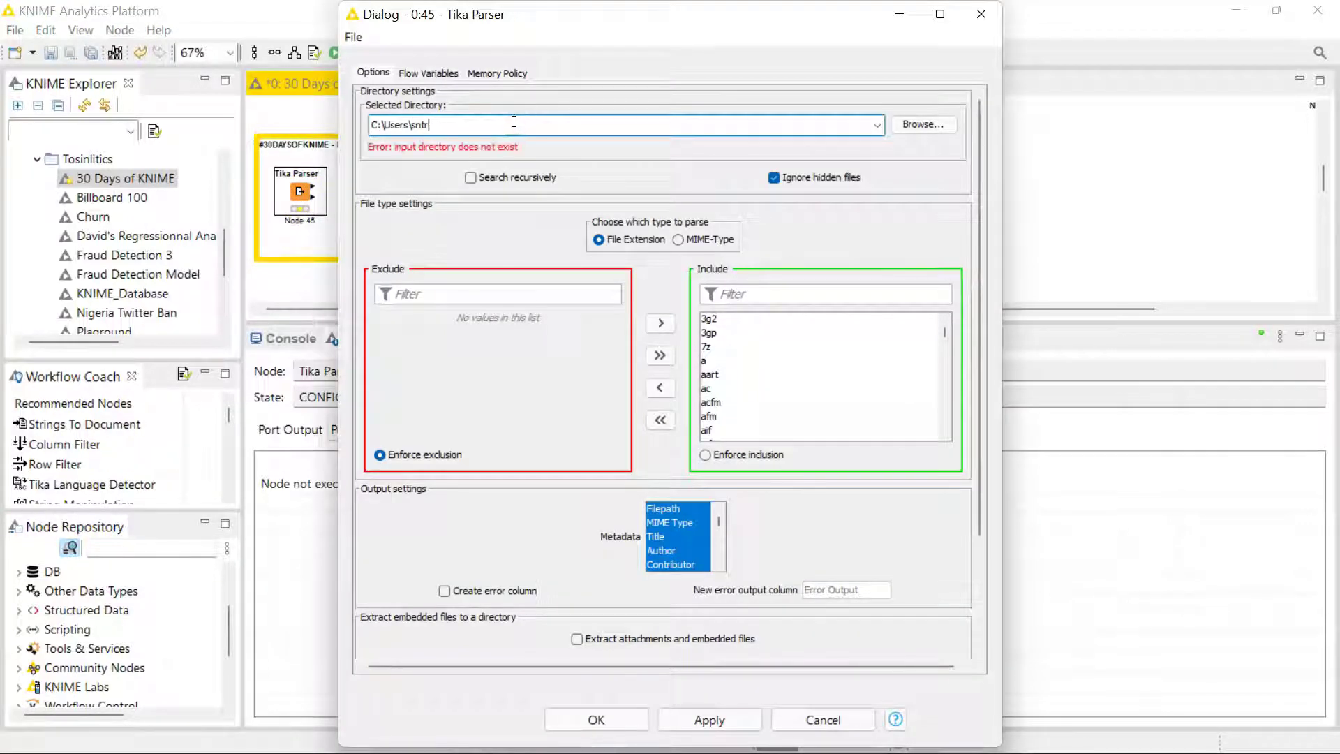
{"action": "type", "text": "\"C:\\Users\\sntra\\OneDrive\\Documents\\Data Files fo Tikka\""}
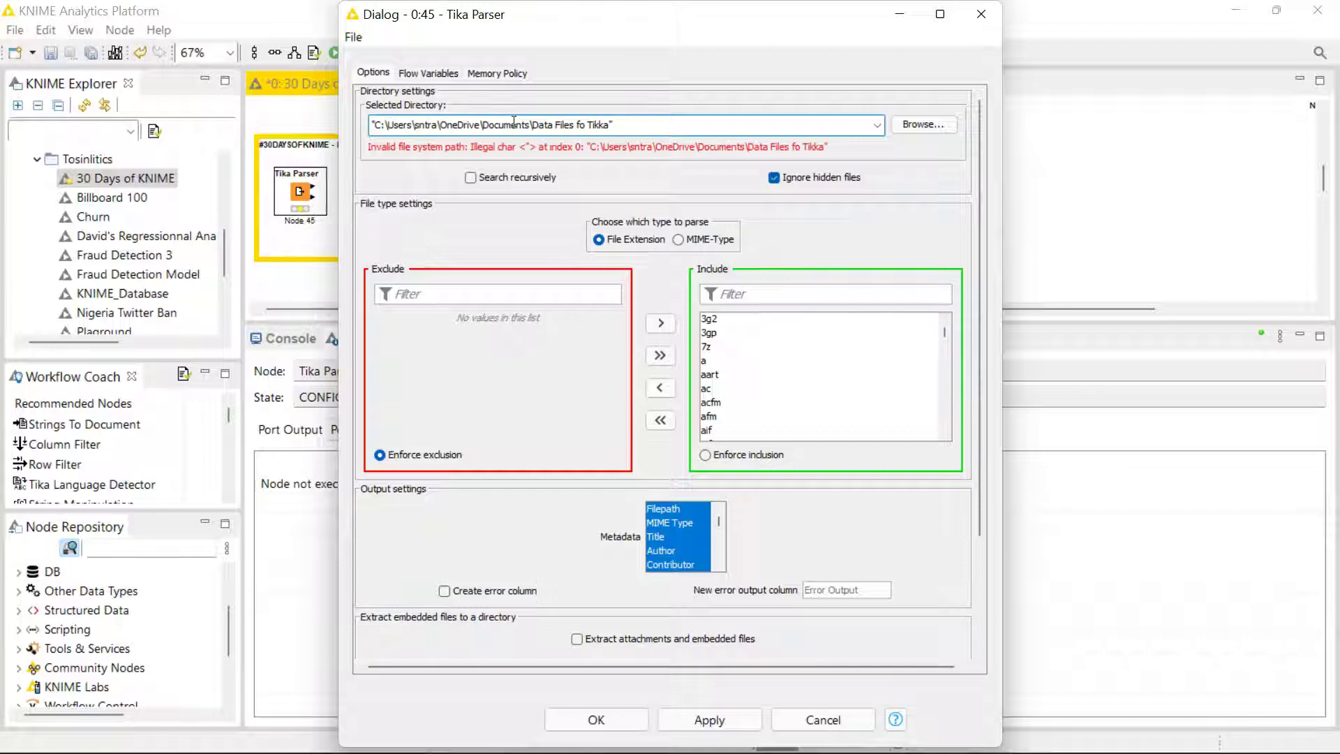
{"action": "left_click", "coordinate": [374, 123]}
{"action": "key", "text": "Delete"}
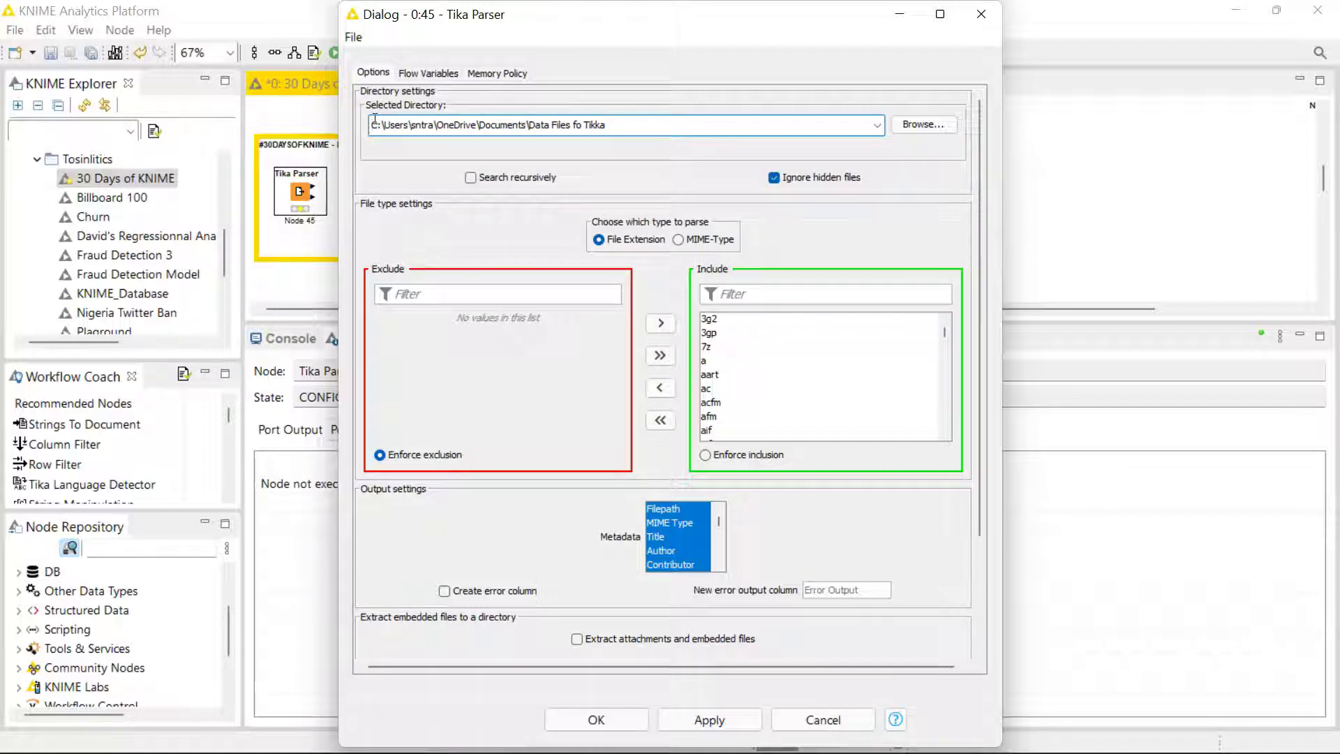
{"action": "left_click", "coordinate": [707, 124]}
{"action": "left_click", "coordinate": [774, 177]}
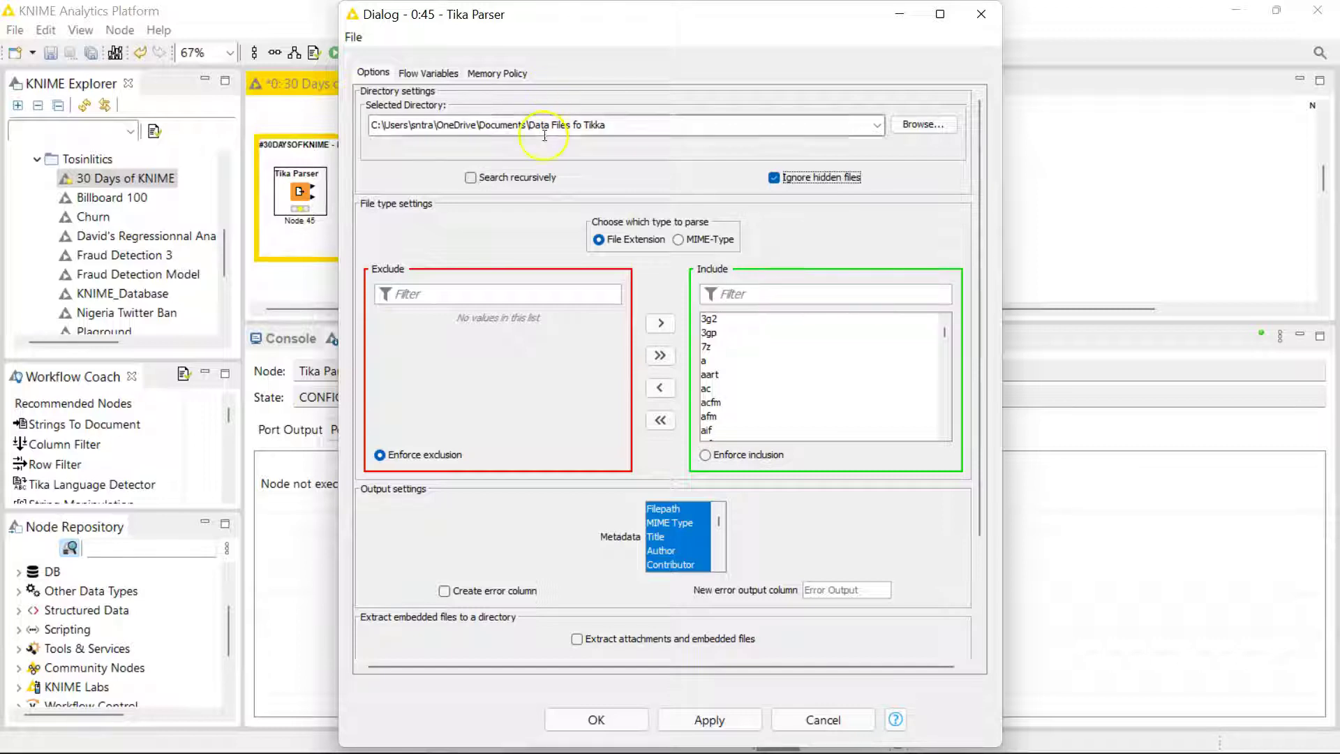
Step: Review the Include extensions list, leaving every file extension included and none excluded
{"action": "left_click", "coordinate": [854, 419]}
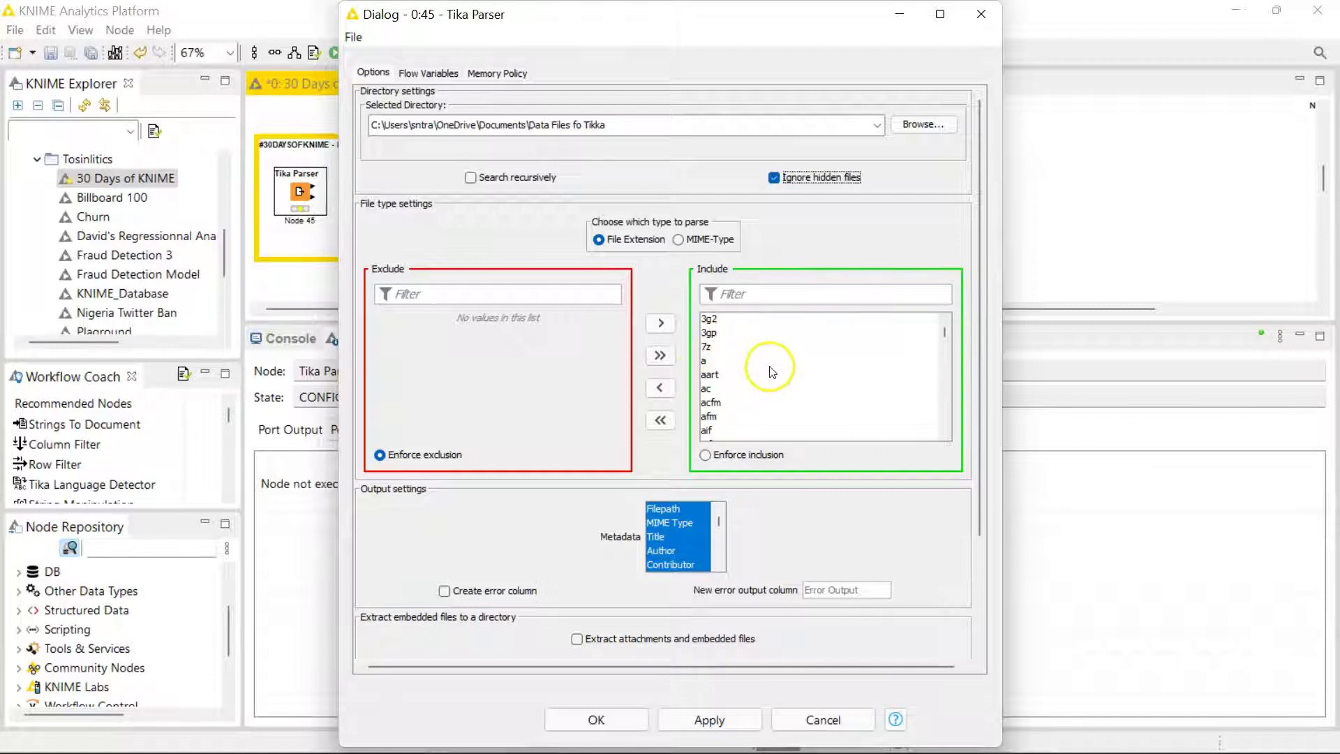
{"action": "scroll", "coordinate": [799, 377], "scroll_direction": "down", "scroll_amount": 8}
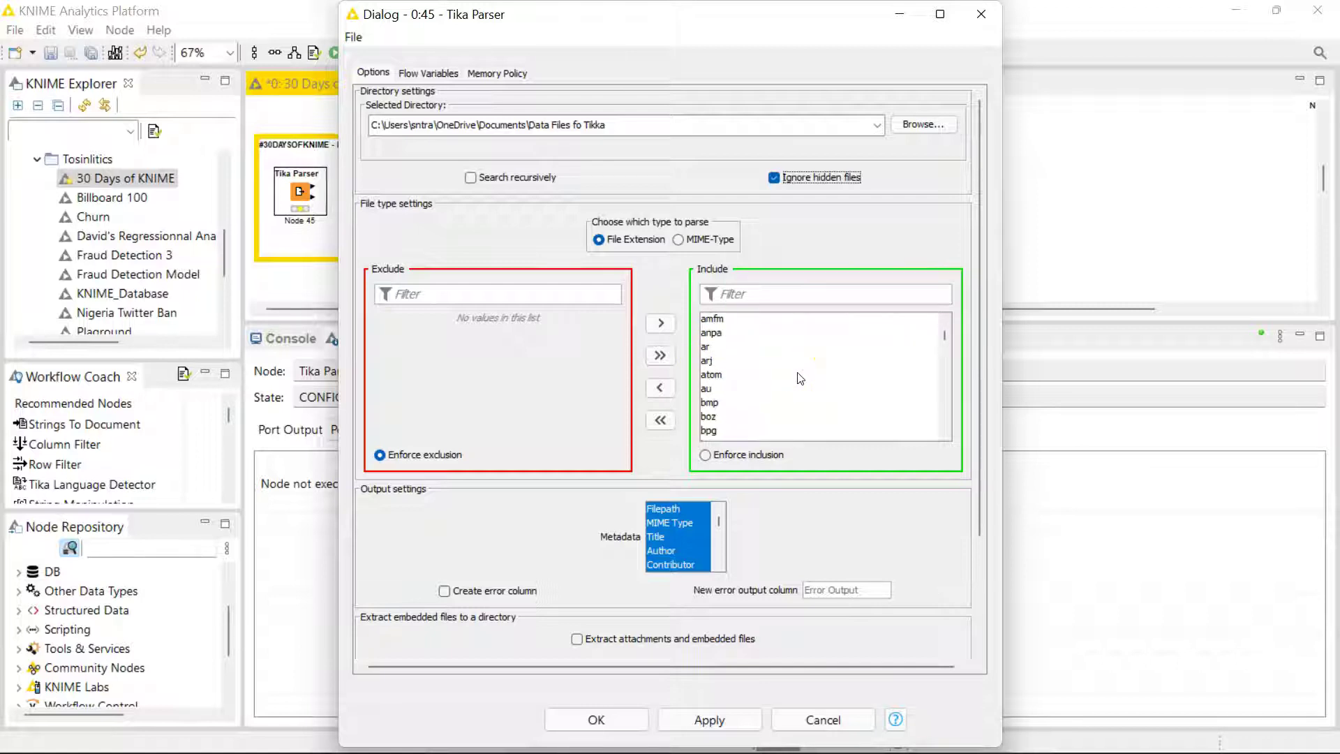
{"action": "scroll", "coordinate": [800, 377], "scroll_direction": "down", "scroll_amount": 3}
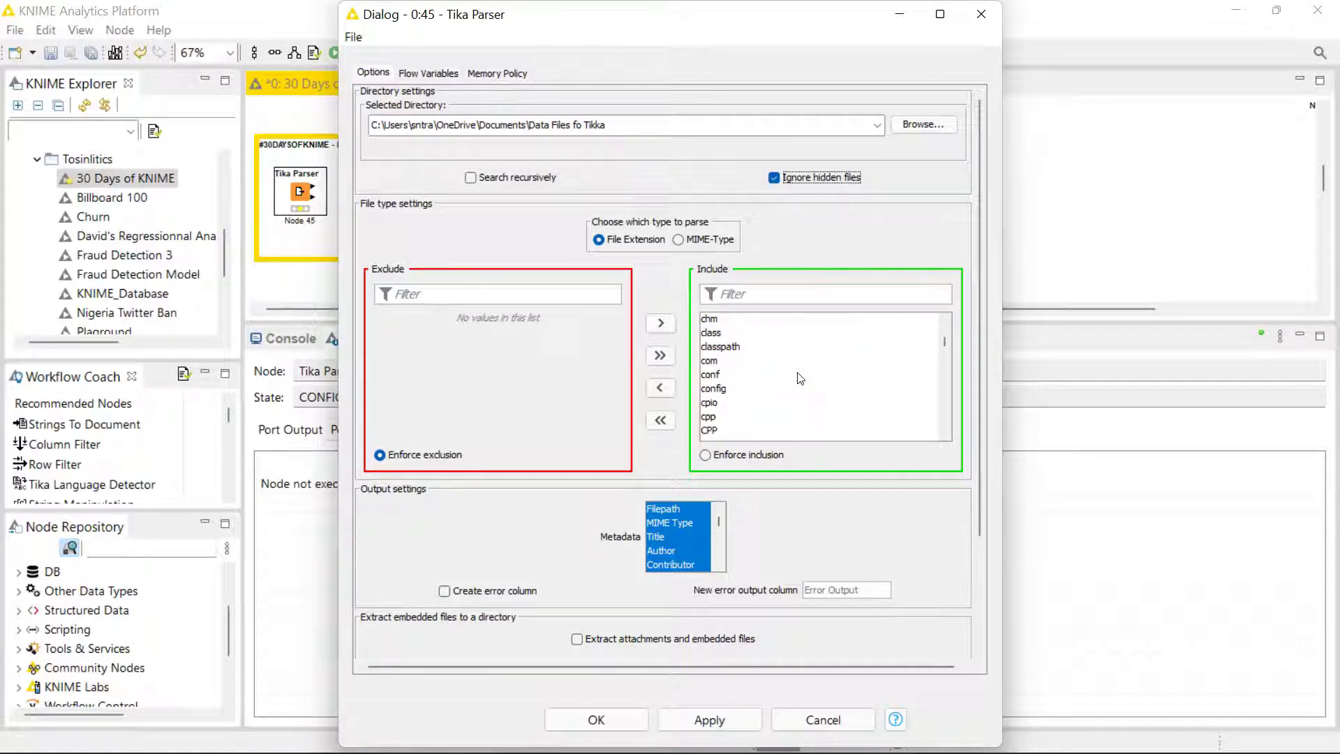
{"action": "scroll", "coordinate": [800, 378], "scroll_direction": "down", "scroll_amount": 3}
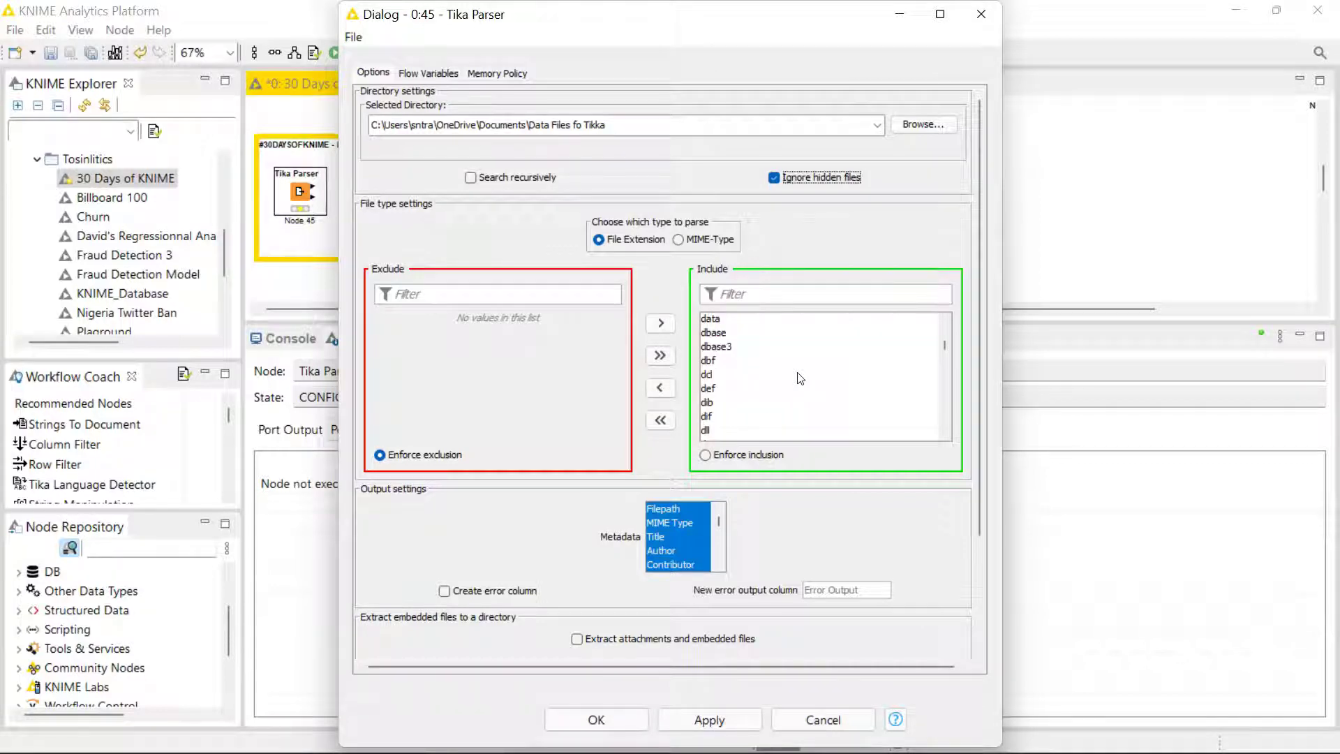
{"action": "left_click", "coordinate": [688, 380]}
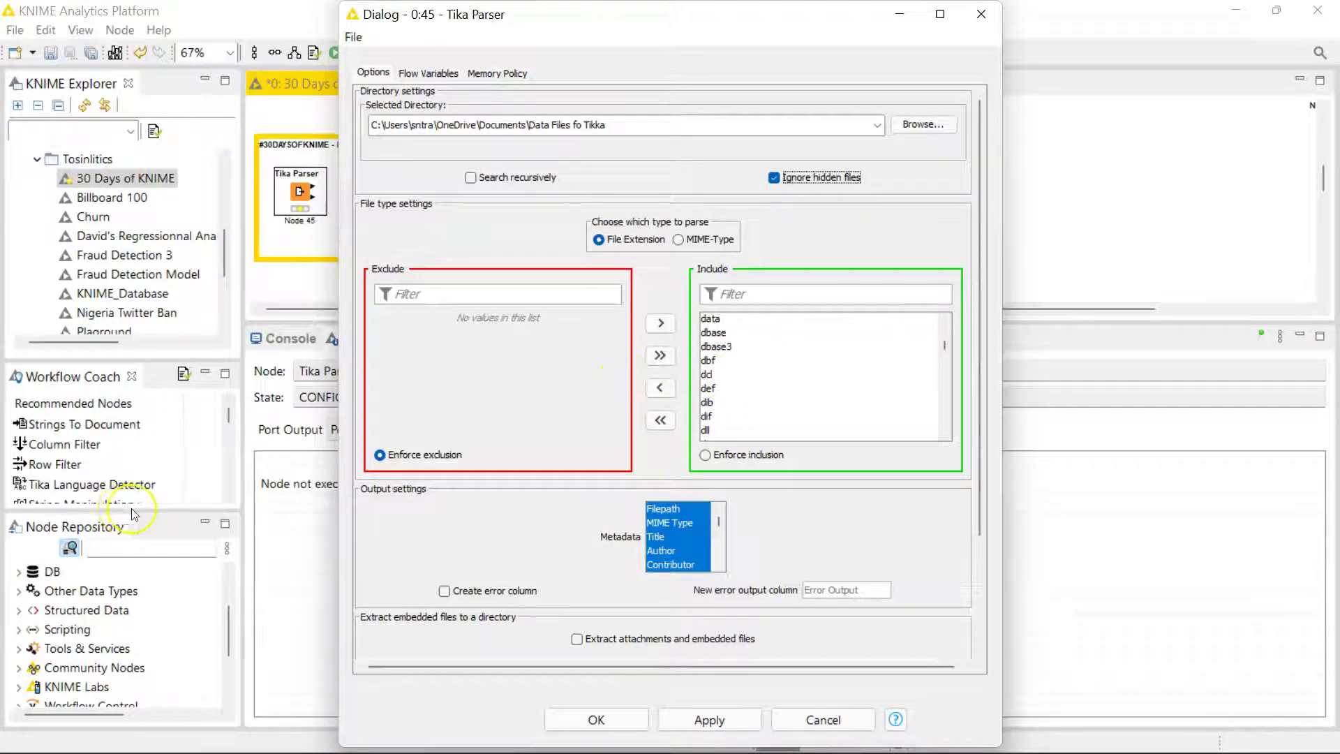
{"action": "scroll", "coordinate": [844, 362], "scroll_direction": "down", "scroll_amount": 3}
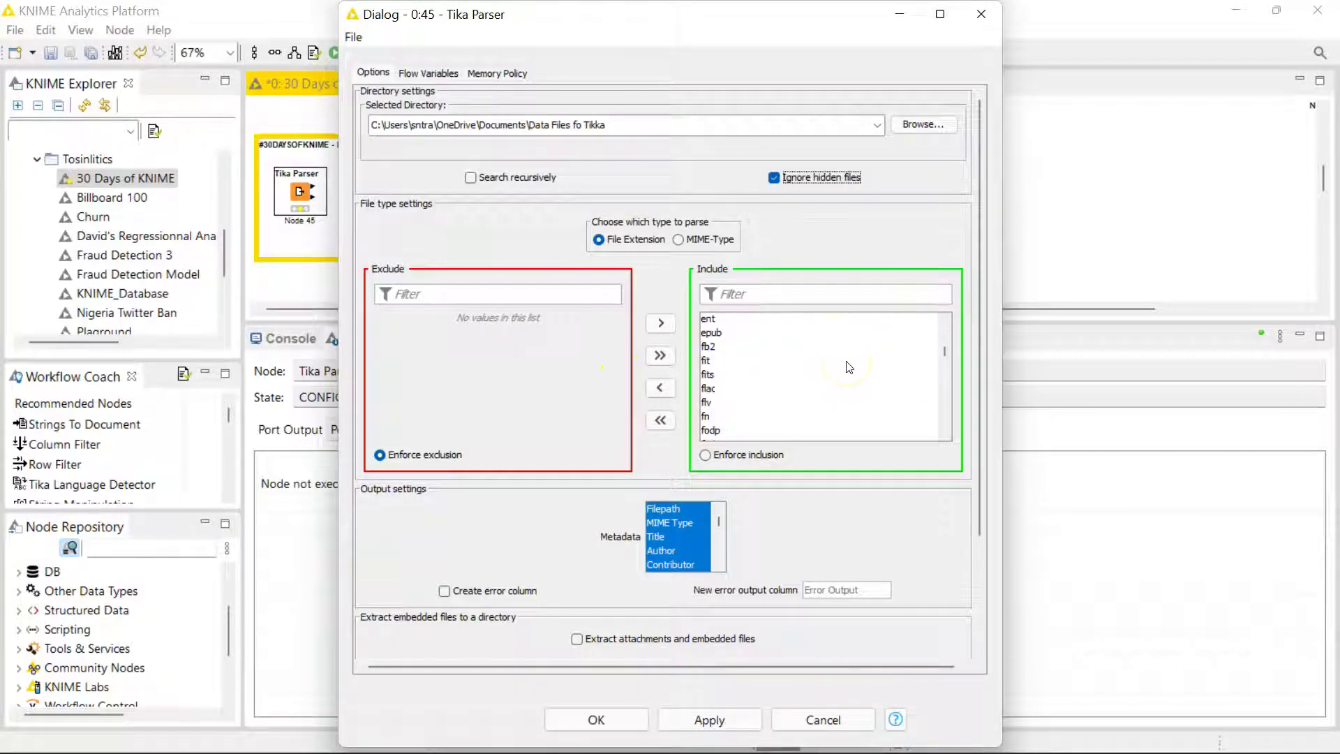
{"action": "scroll", "coordinate": [845, 391], "scroll_direction": "down", "scroll_amount": 8}
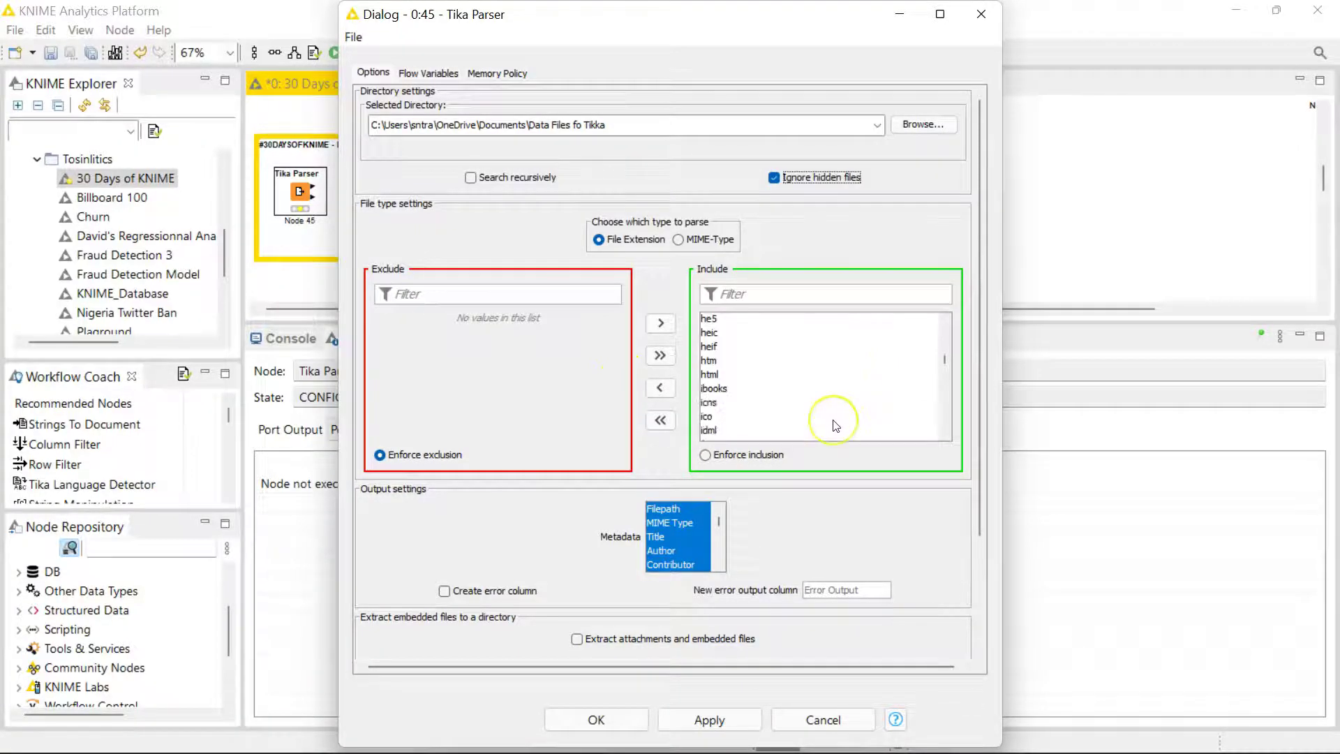
{"action": "scroll", "coordinate": [836, 425], "scroll_direction": "up", "scroll_amount": 3}
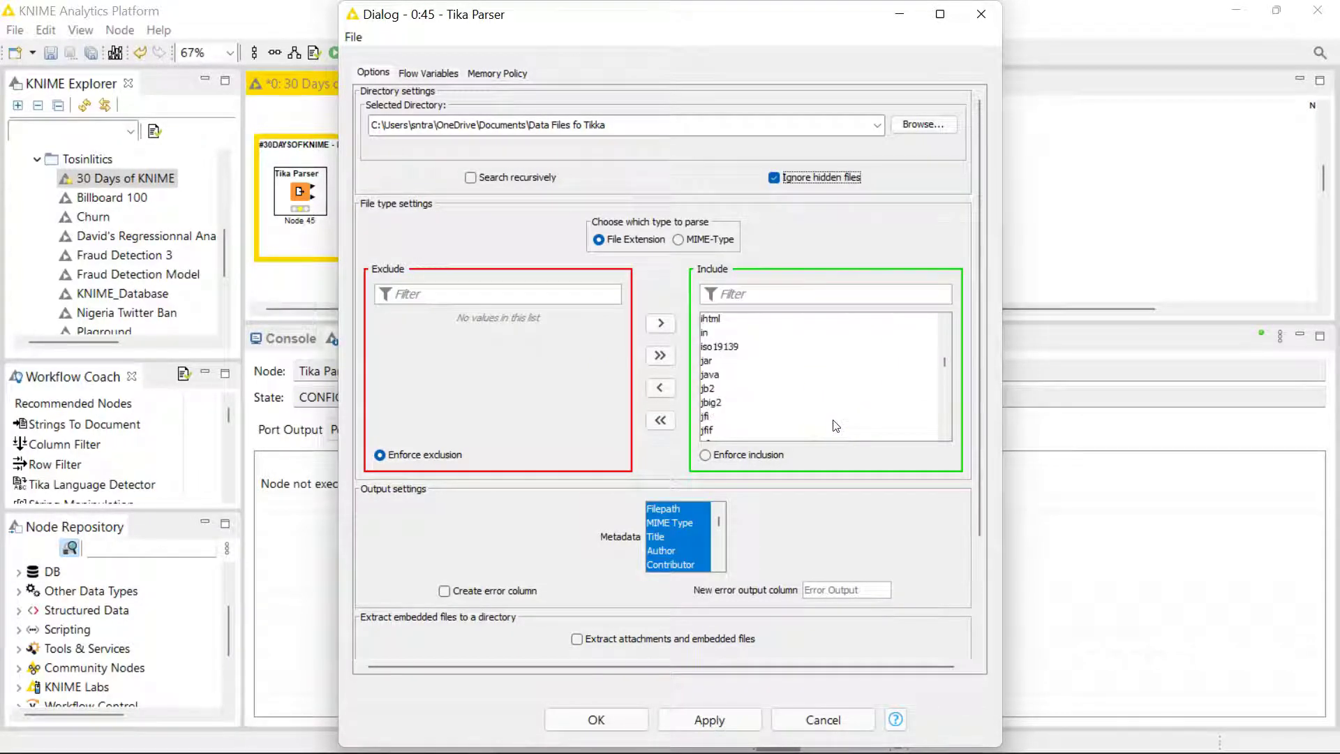
{"action": "scroll", "coordinate": [797, 326], "scroll_direction": "up", "scroll_amount": 2}
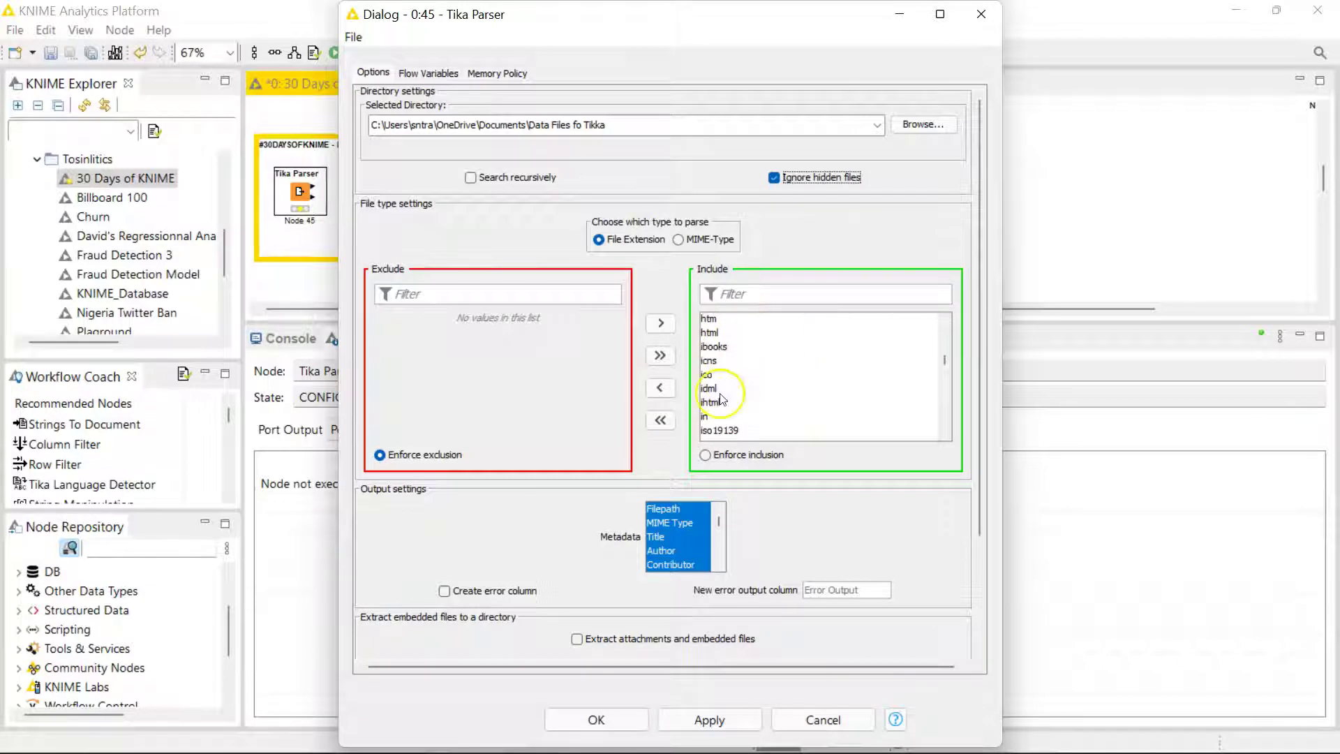
{"action": "scroll", "coordinate": [766, 370], "scroll_direction": "down", "scroll_amount": 10}
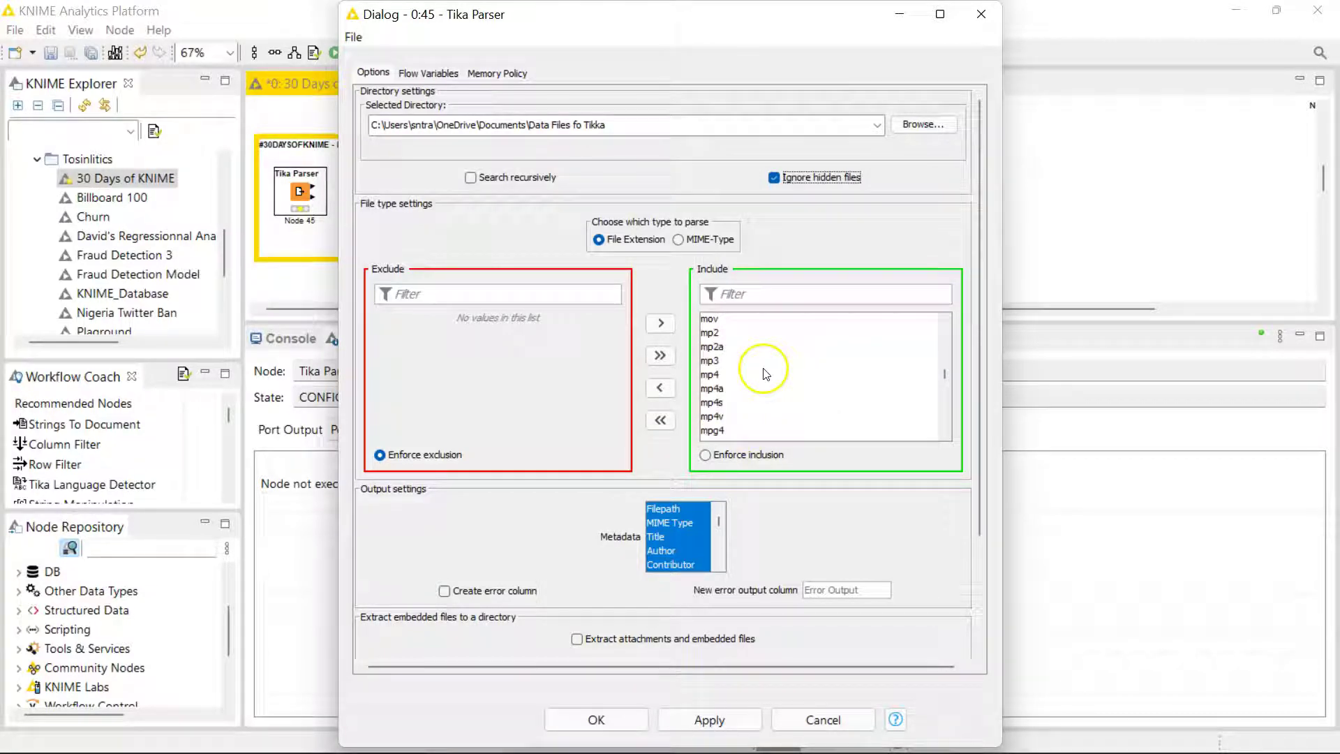
Step: Maximize the Tika Parser dialog to full screen and scroll down its settings
{"action": "left_click", "coordinate": [935, 14]}
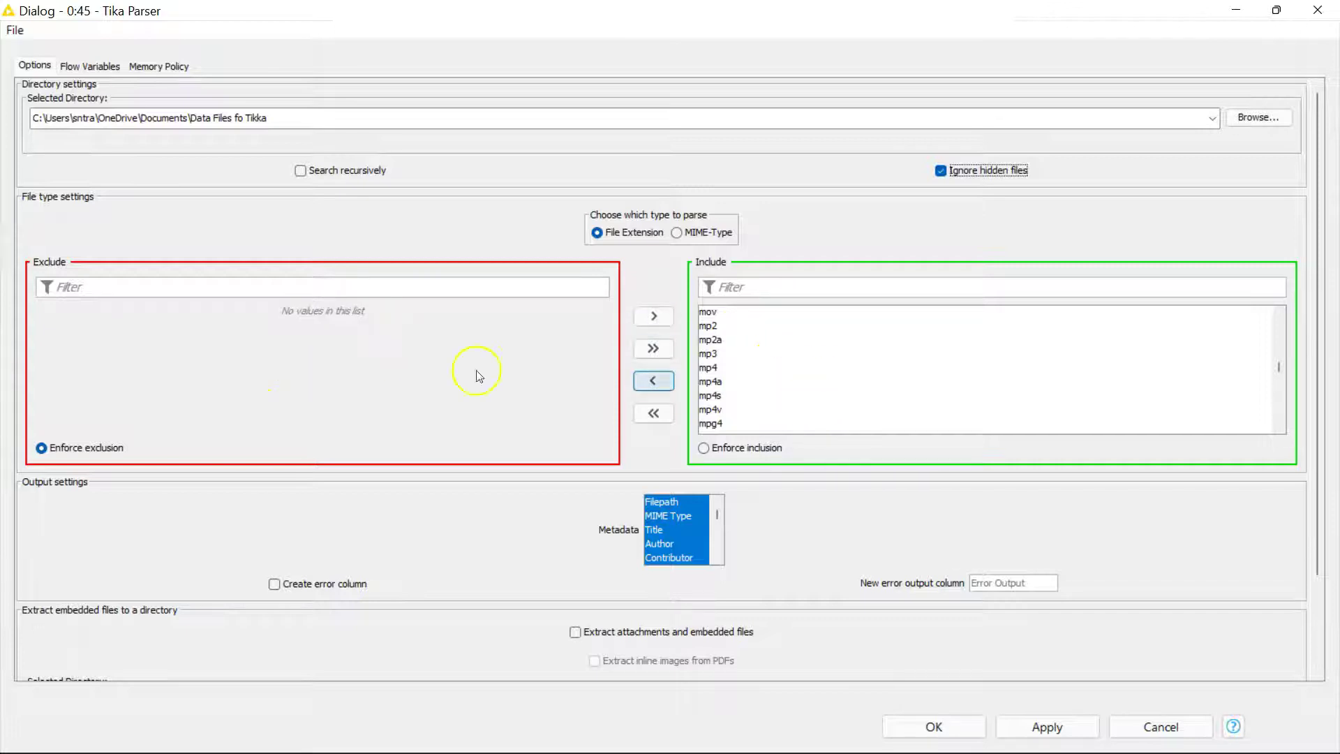
{"action": "scroll", "coordinate": [806, 376], "scroll_direction": "down", "scroll_amount": 8}
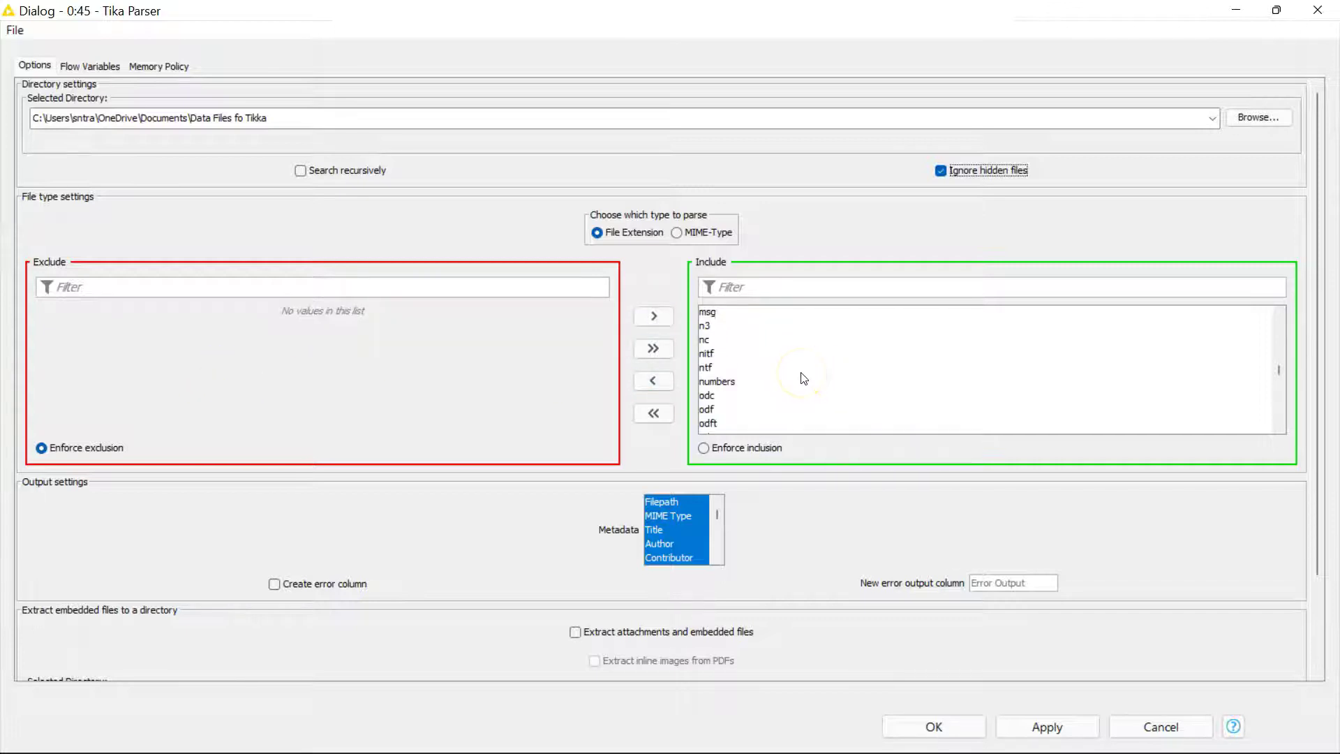
{"action": "scroll", "coordinate": [803, 378], "scroll_direction": "down", "scroll_amount": 8}
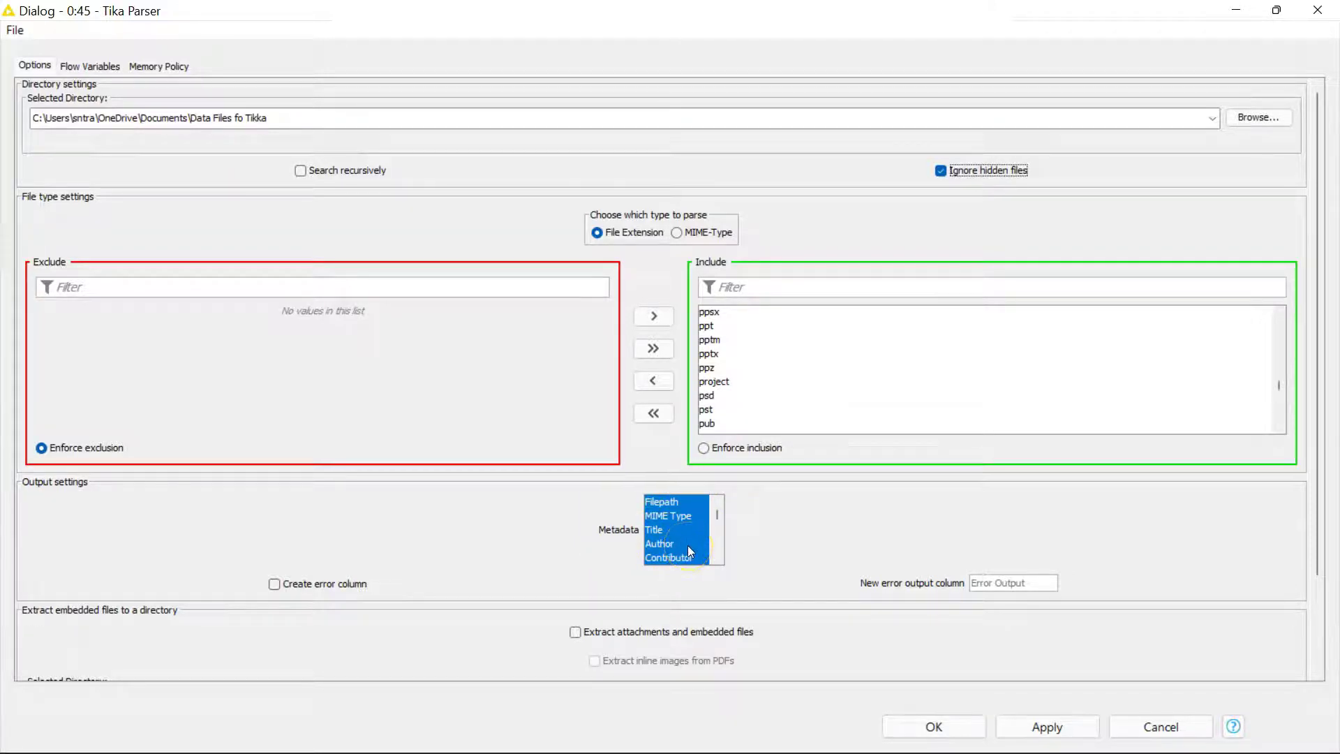
Step: Enable Create error column, Extract attachments and embedded files, and Extract inline images from PDFs
{"action": "left_click", "coordinate": [632, 529]}
{"action": "left_click", "coordinate": [274, 583]}
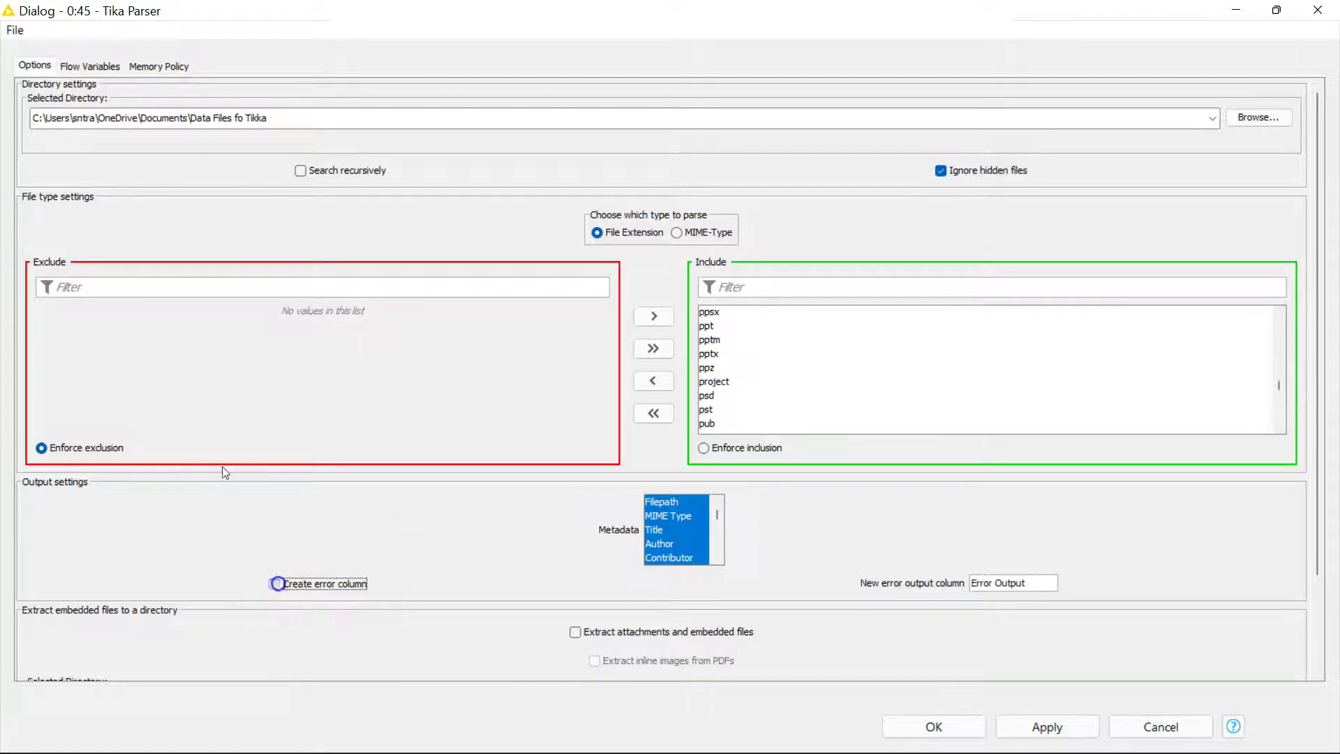
{"action": "scroll", "coordinate": [486, 571], "scroll_direction": "down", "scroll_amount": 3}
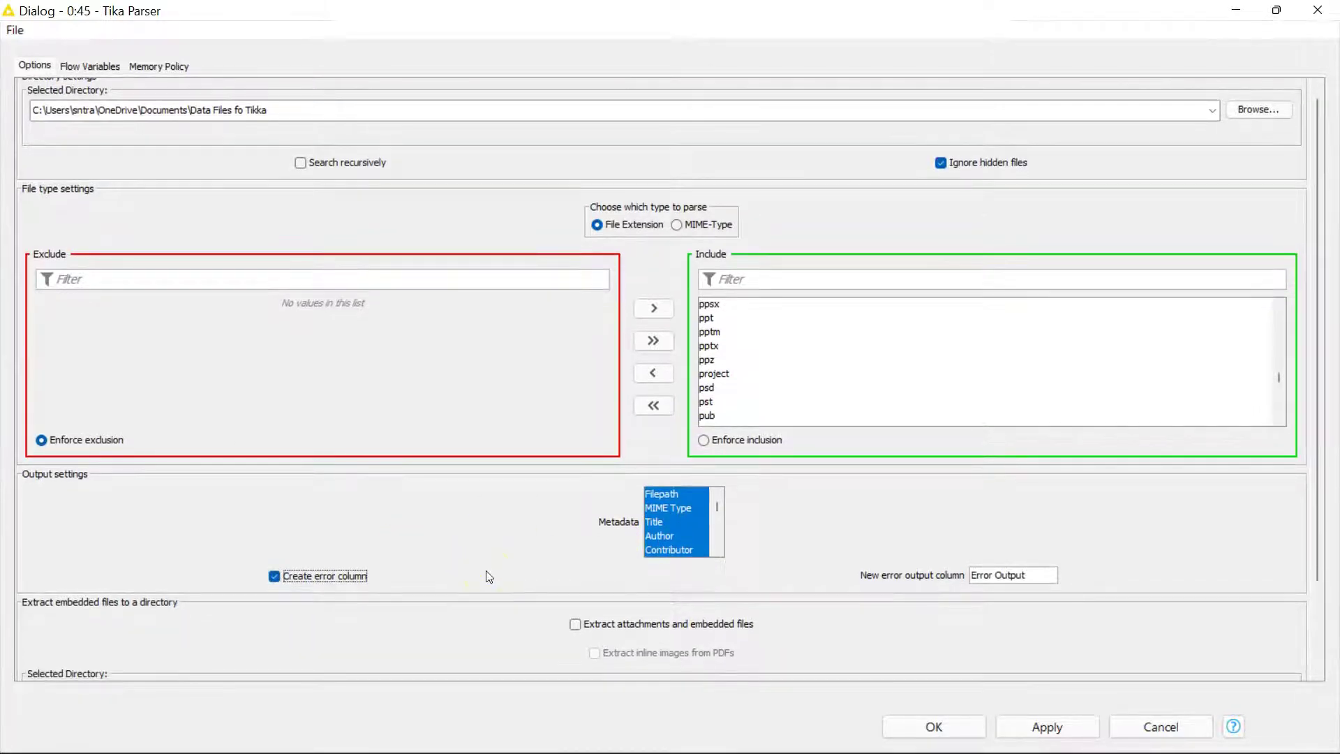
{"action": "scroll", "coordinate": [488, 576], "scroll_direction": "down", "scroll_amount": 1}
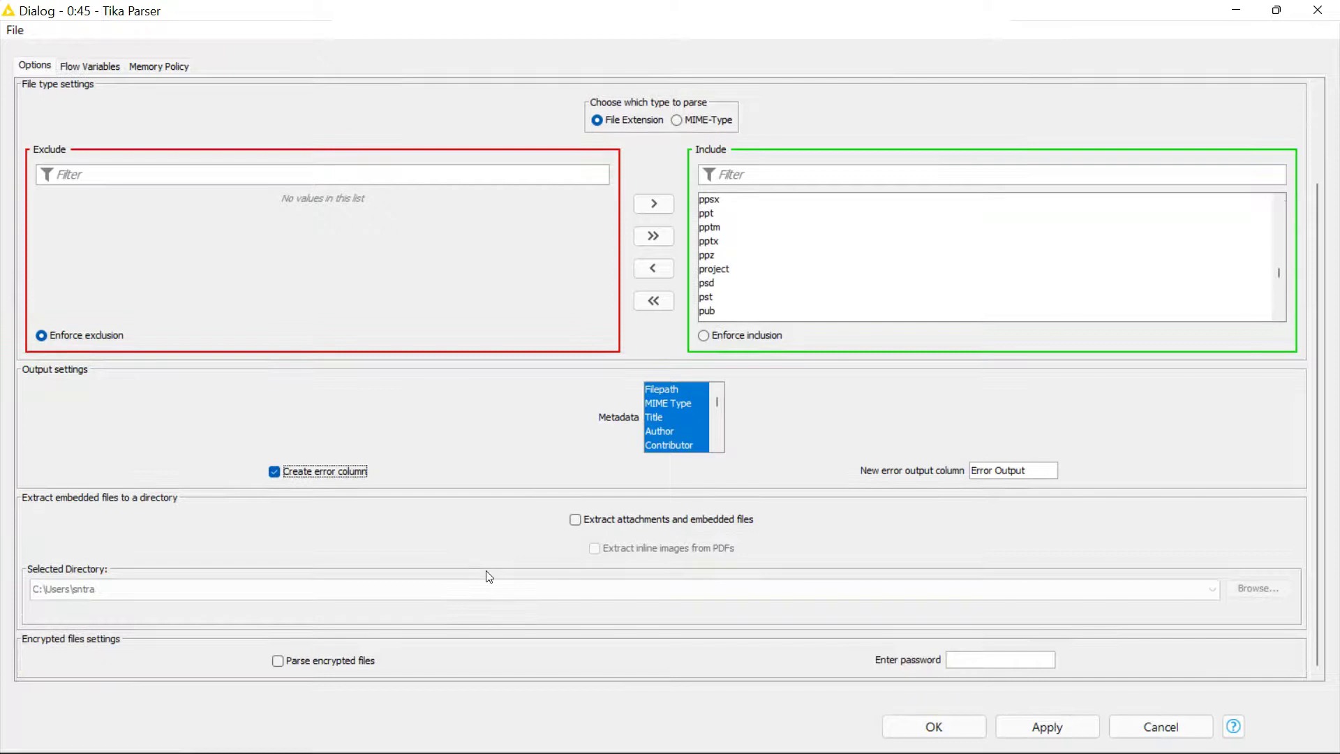
{"action": "left_click", "coordinate": [574, 520]}
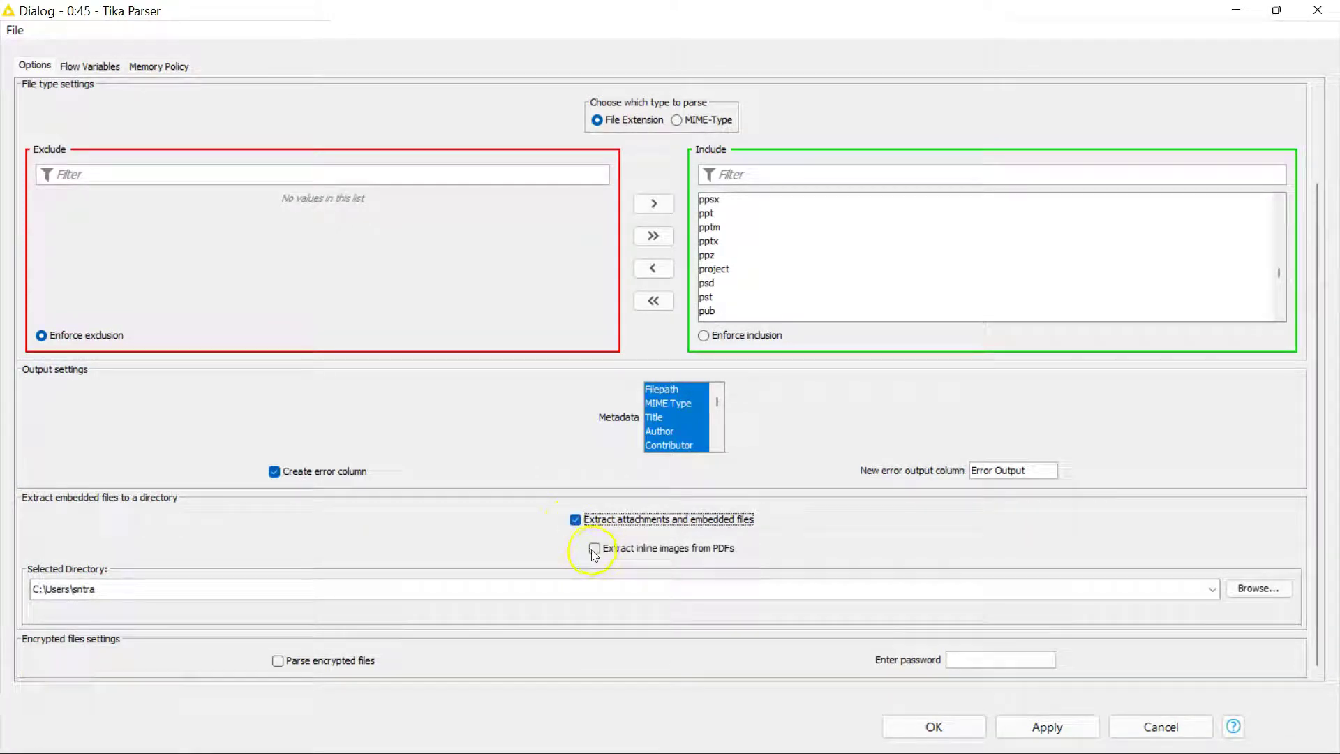
{"action": "left_click", "coordinate": [595, 549]}
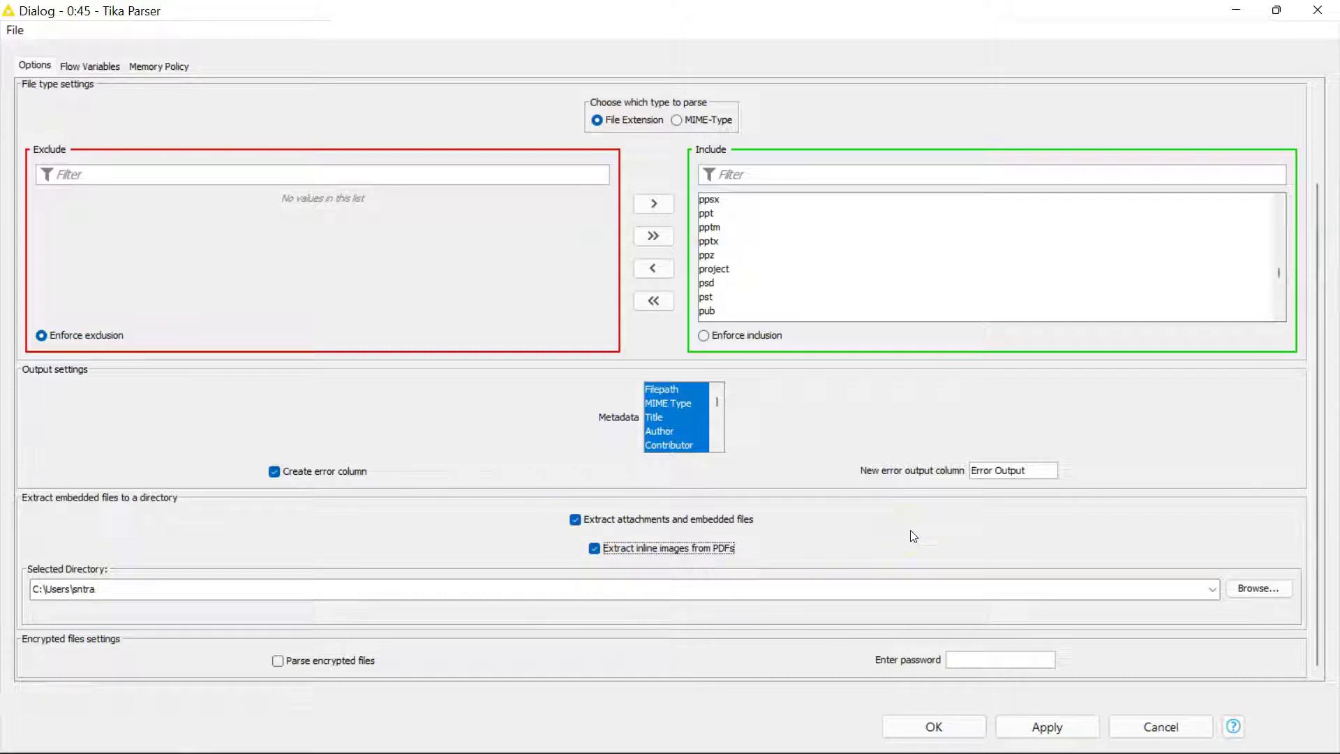
Step: Set the extraction directory to the Data Files fo Tikka folder path, removing the leading quote
{"action": "left_click", "coordinate": [392, 589]}
{"action": "key", "text": "ctrl+a"}
{"action": "key", "text": "BackSpace"}
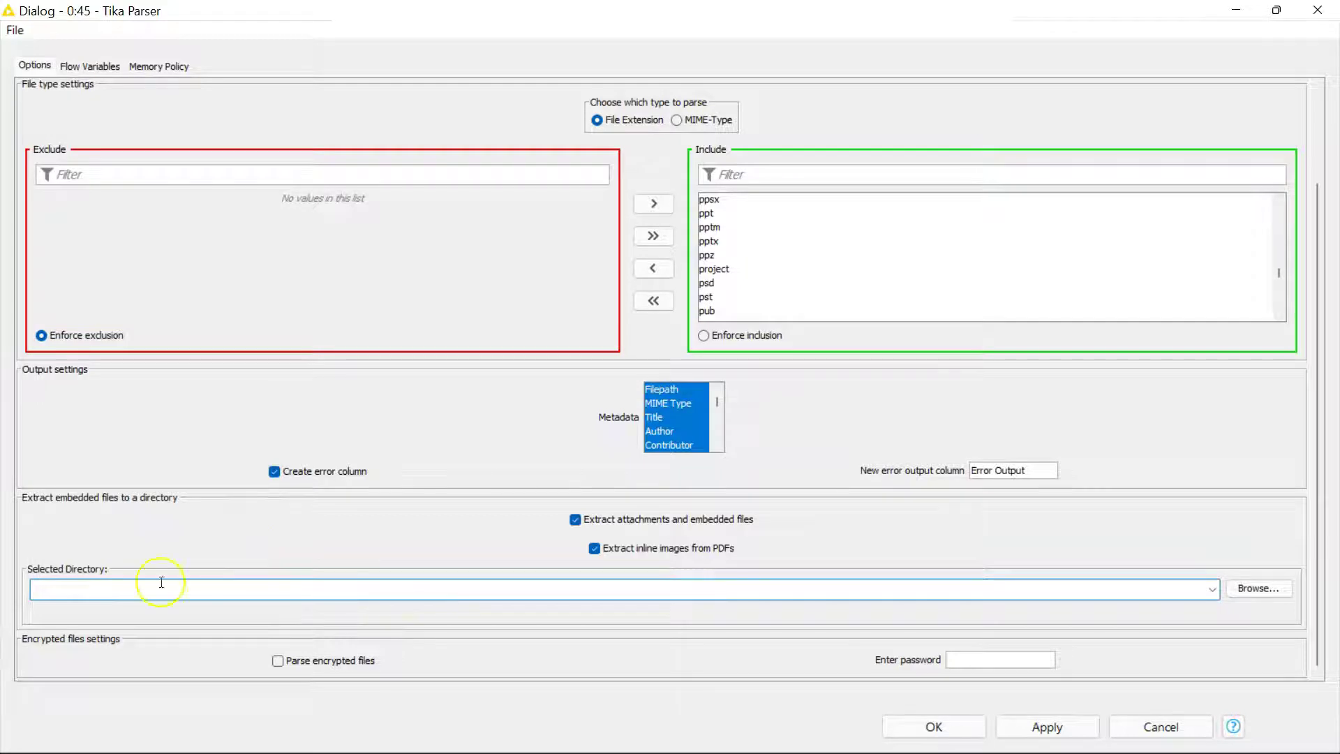
{"action": "type", "text": "\"C:\\Users\\sntra\\OneDrive\\Documents\\Data Files fo Tikka\""}
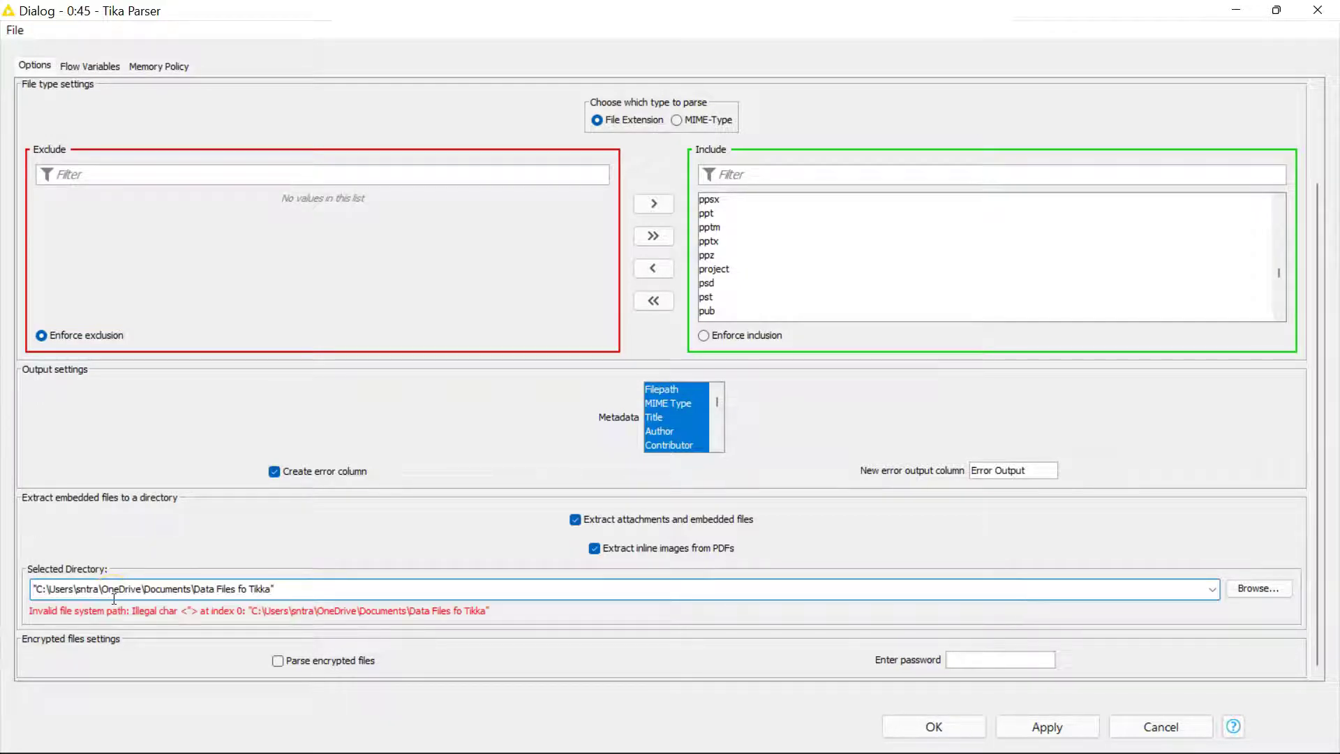
{"action": "left_click", "coordinate": [35, 586]}
{"action": "key", "text": "BackSpace"}
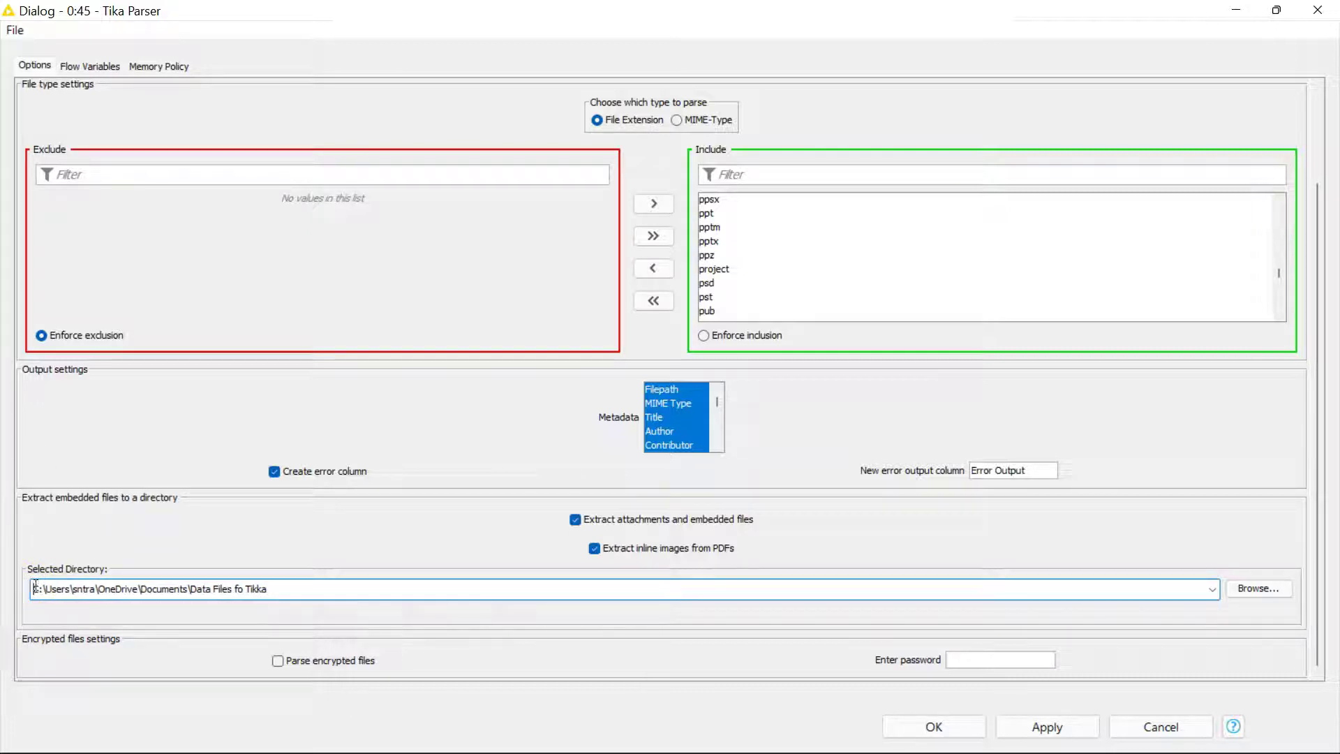
{"action": "left_click", "coordinate": [771, 575]}
Step: Save the settings, execute the Tika Parser node, and open its Metadata output table
{"action": "left_click", "coordinate": [939, 729]}
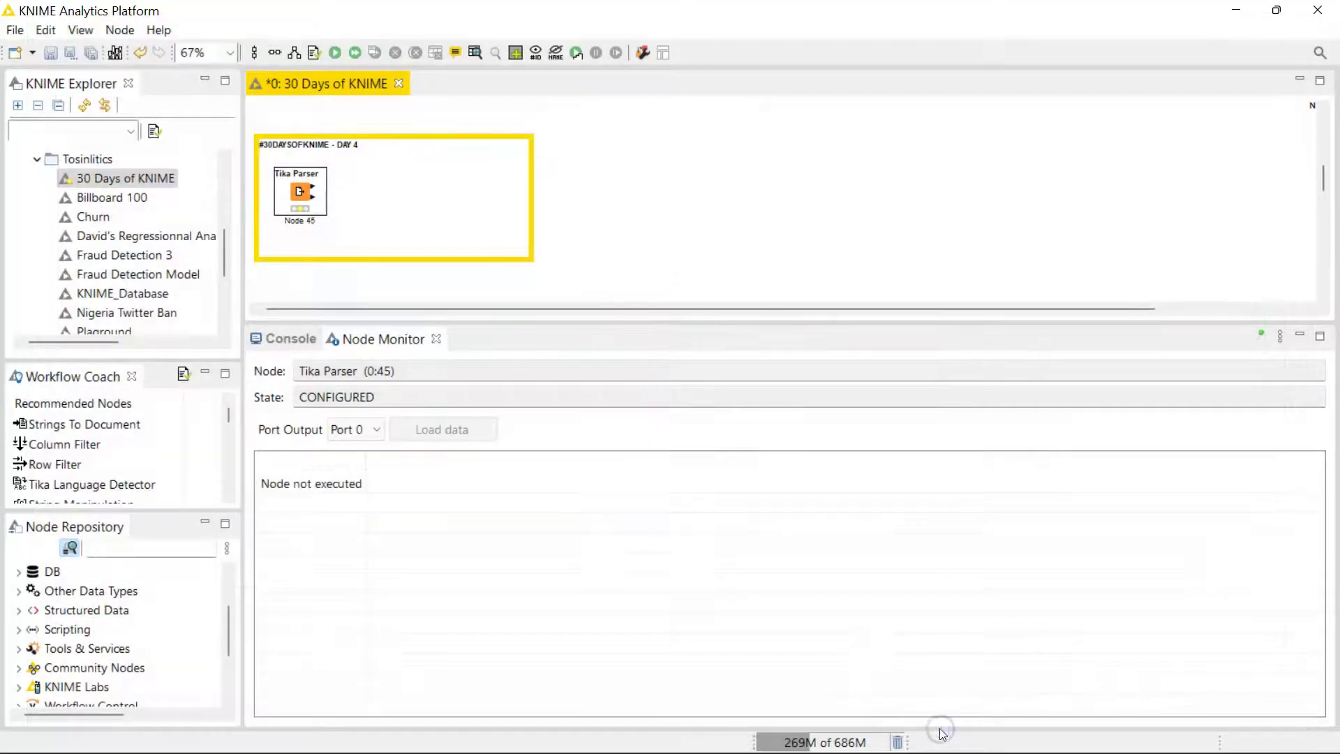
{"action": "left_click", "coordinate": [335, 56]}
{"action": "right_click", "coordinate": [300, 190]}
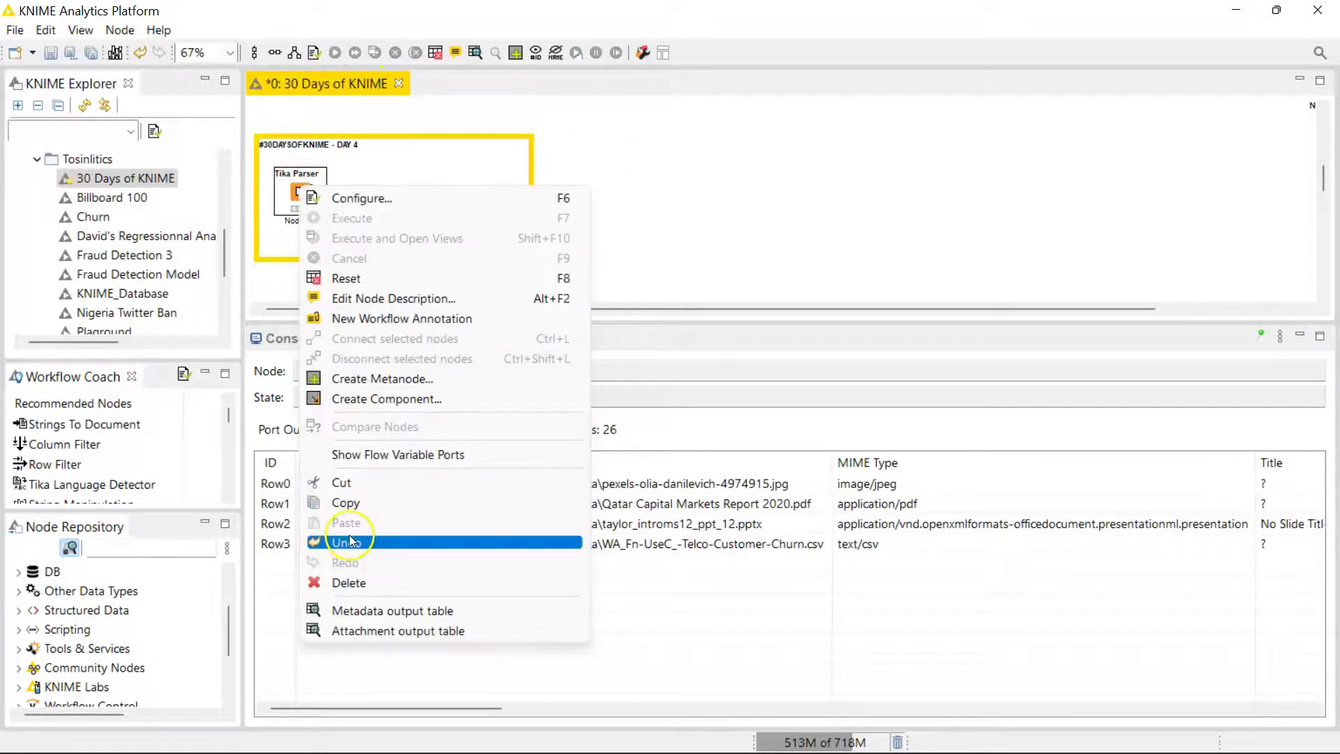
{"action": "left_click", "coordinate": [377, 610]}
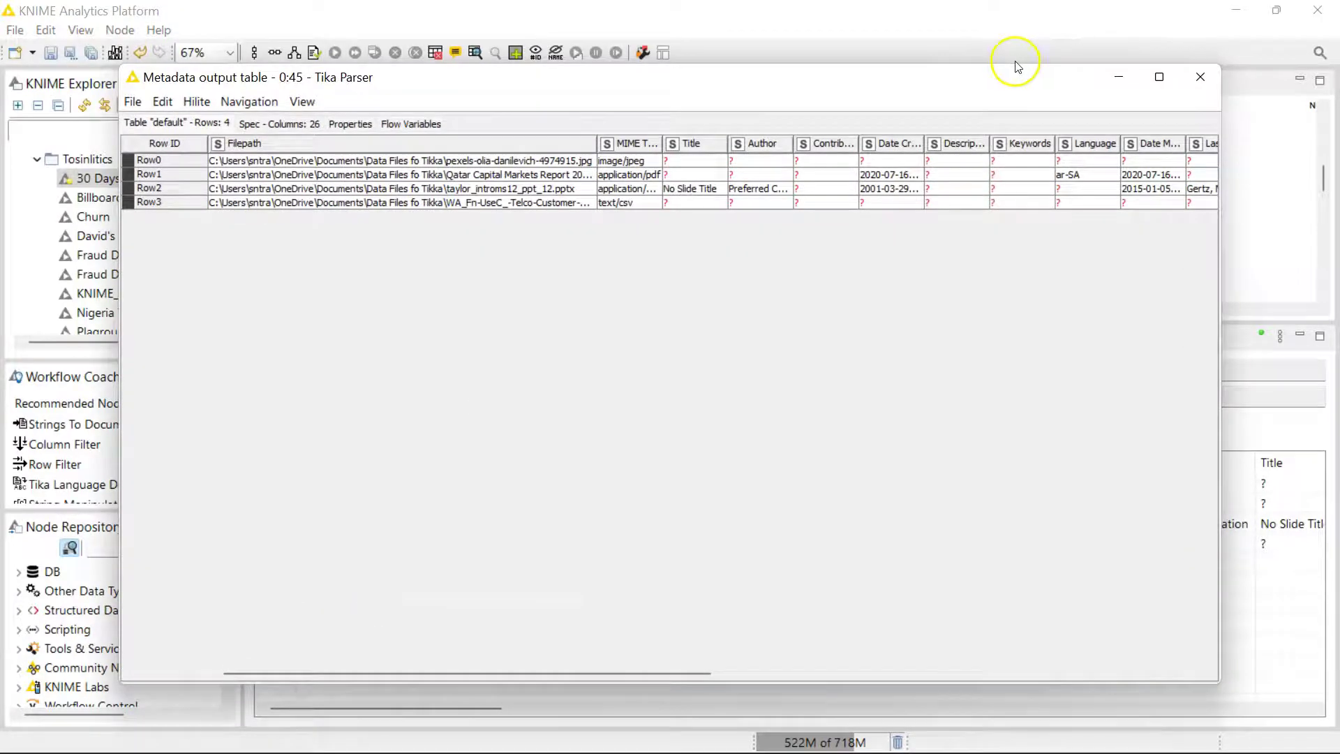
Step: Maximize the metadata table, widen the MIME Type column and enlarge Row1 to inspect its content
{"action": "left_click", "coordinate": [1159, 77]}
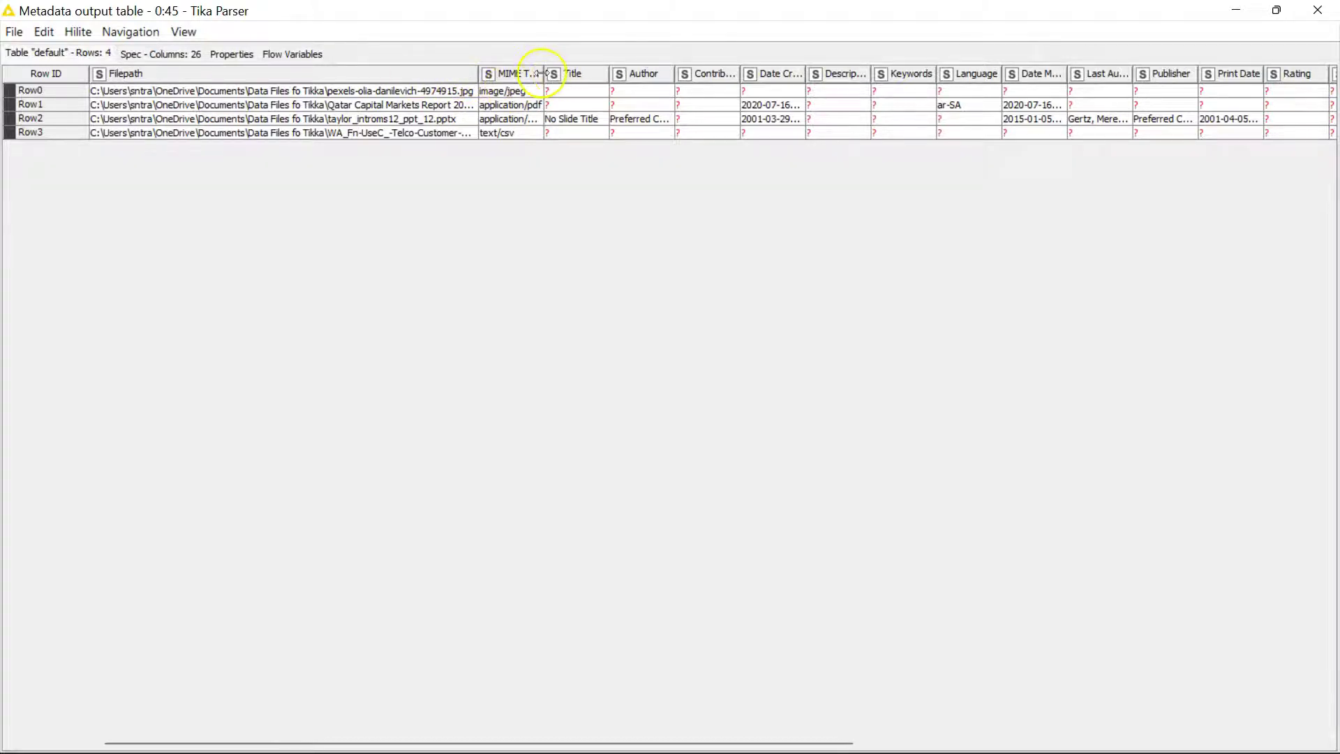
{"action": "left_click_drag", "start_coordinate": [543, 74], "coordinate": [605, 73]}
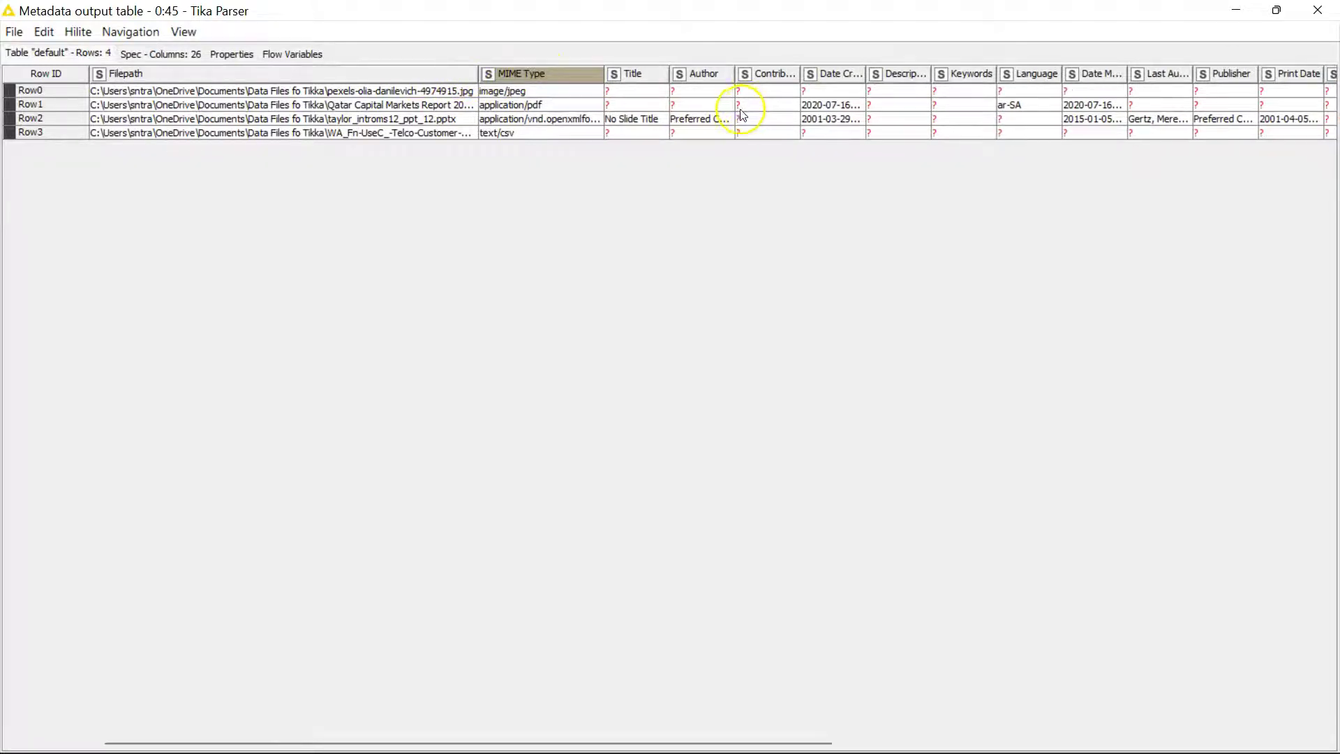
{"action": "scroll", "coordinate": [823, 106], "scroll_direction": "right", "scroll_amount": 5}
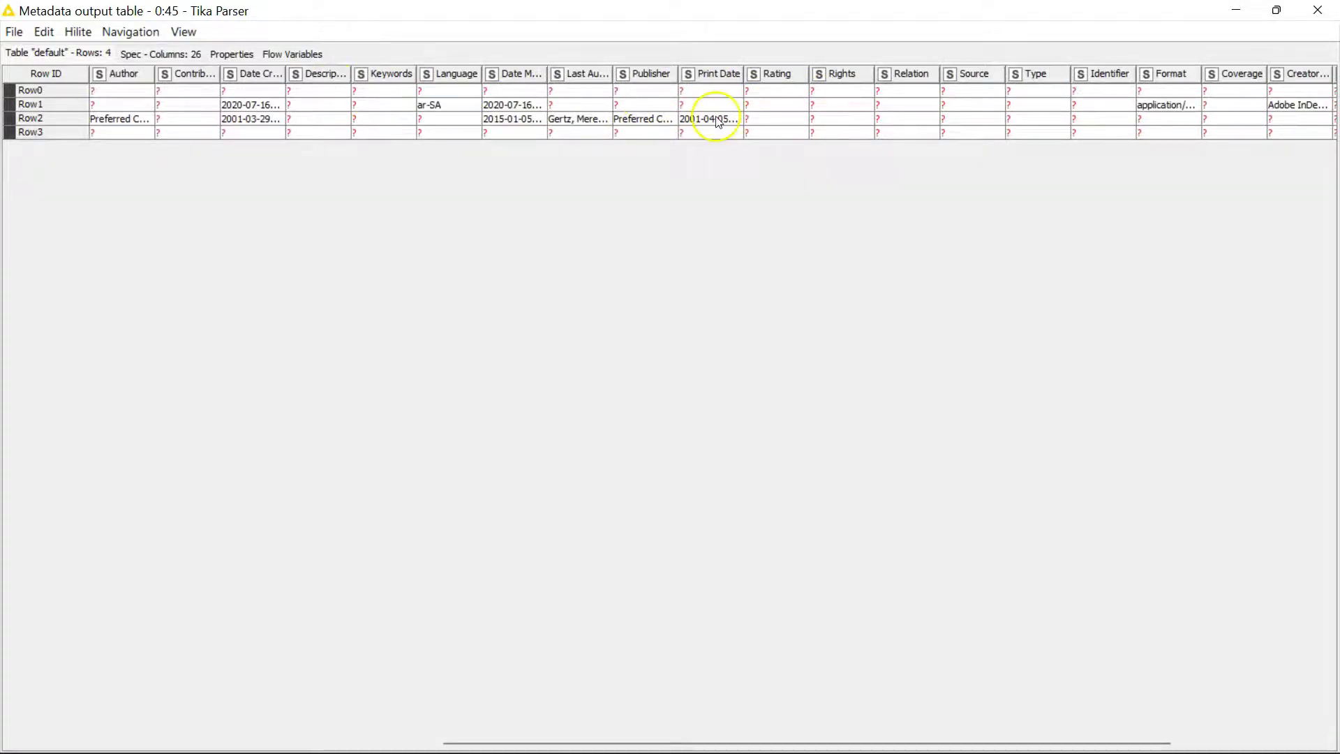
{"action": "scroll", "coordinate": [720, 122], "scroll_direction": "right", "scroll_amount": 4}
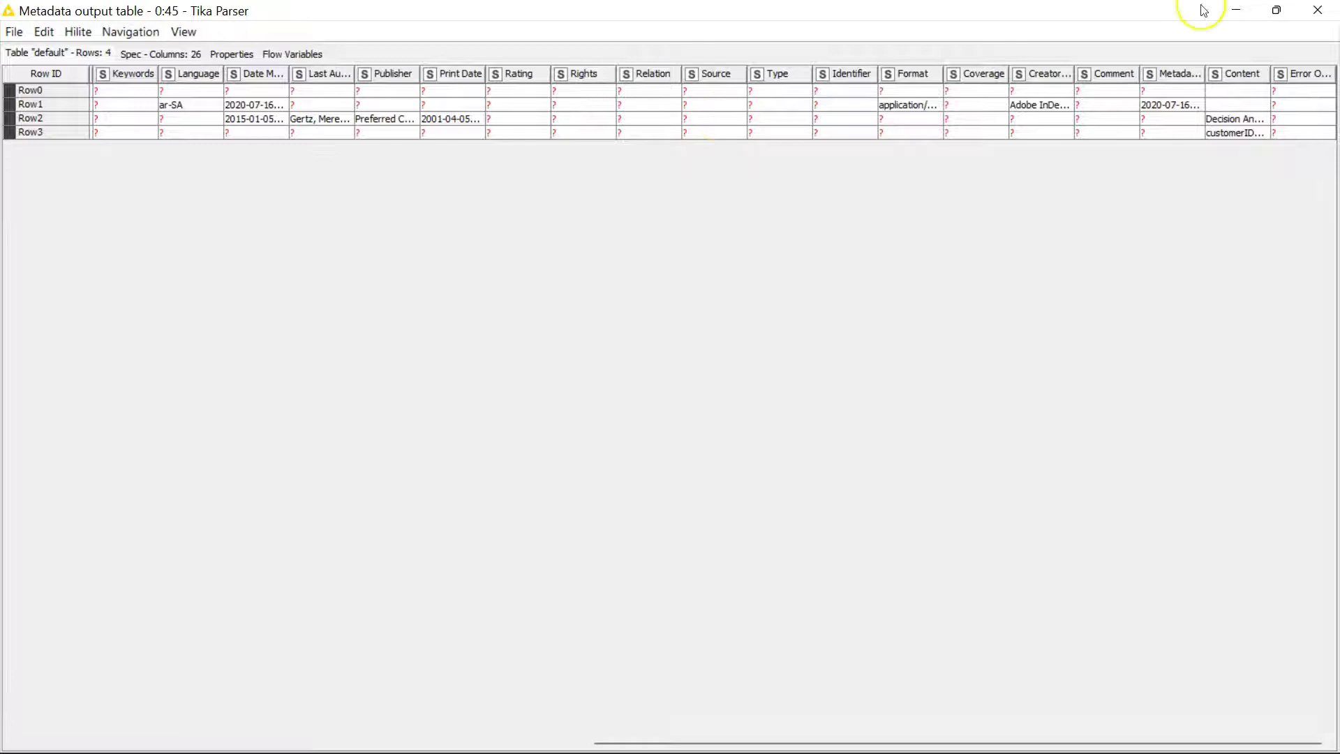
{"action": "scroll", "coordinate": [443, 66], "scroll_direction": "left", "scroll_amount": 5}
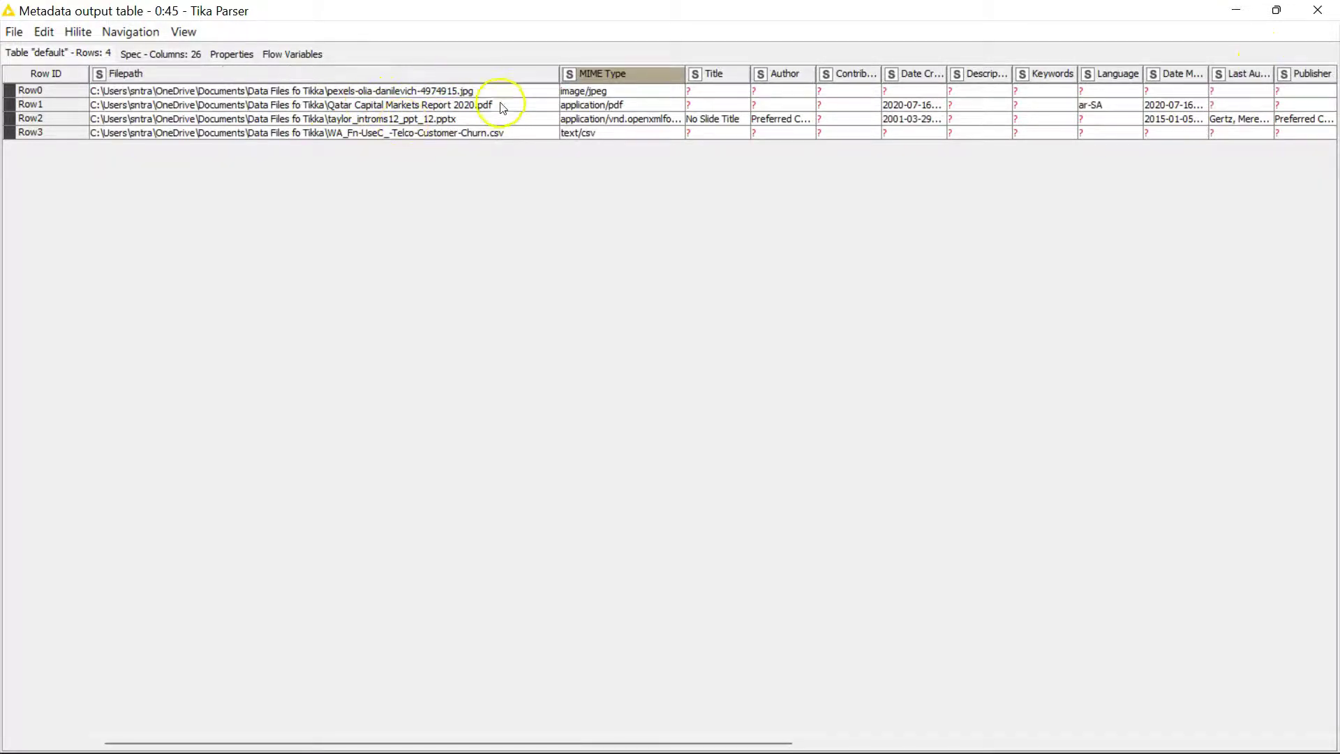
{"action": "left_click", "coordinate": [428, 106]}
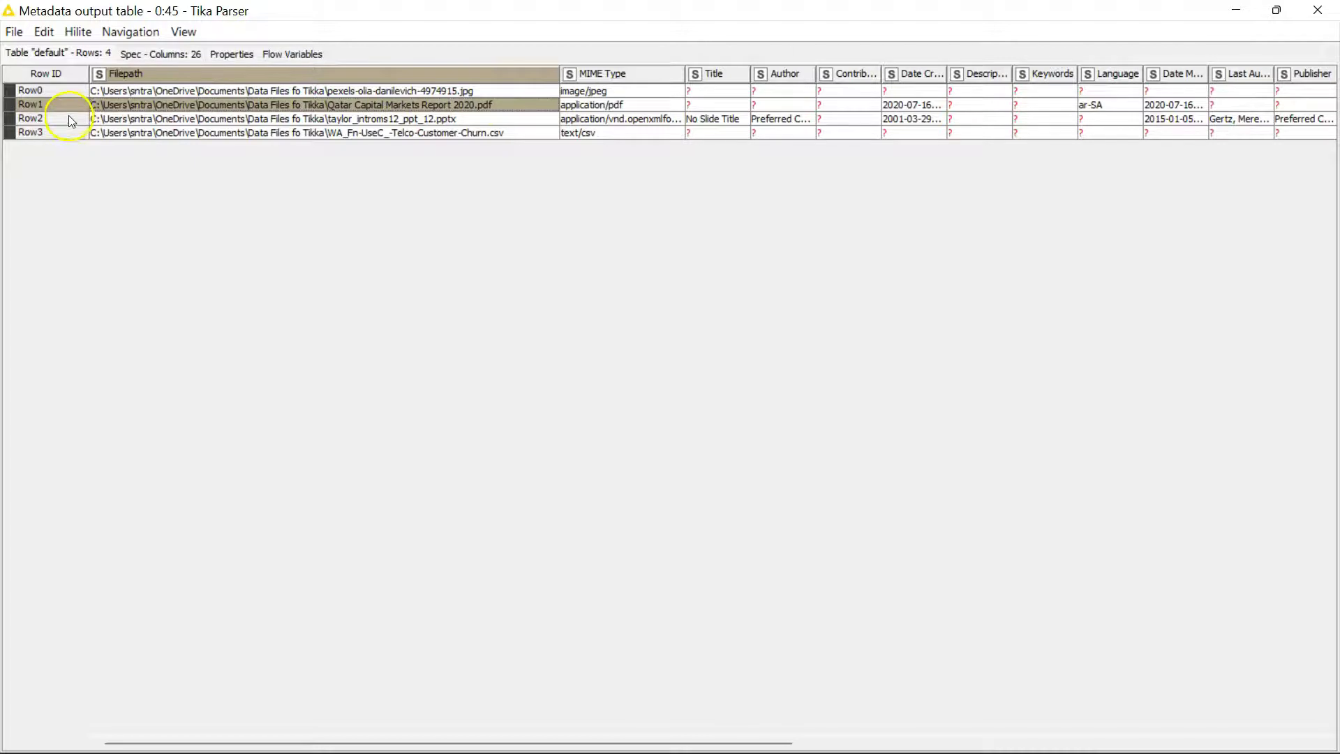
{"action": "left_click_drag", "start_coordinate": [65, 111], "coordinate": [105, 700]}
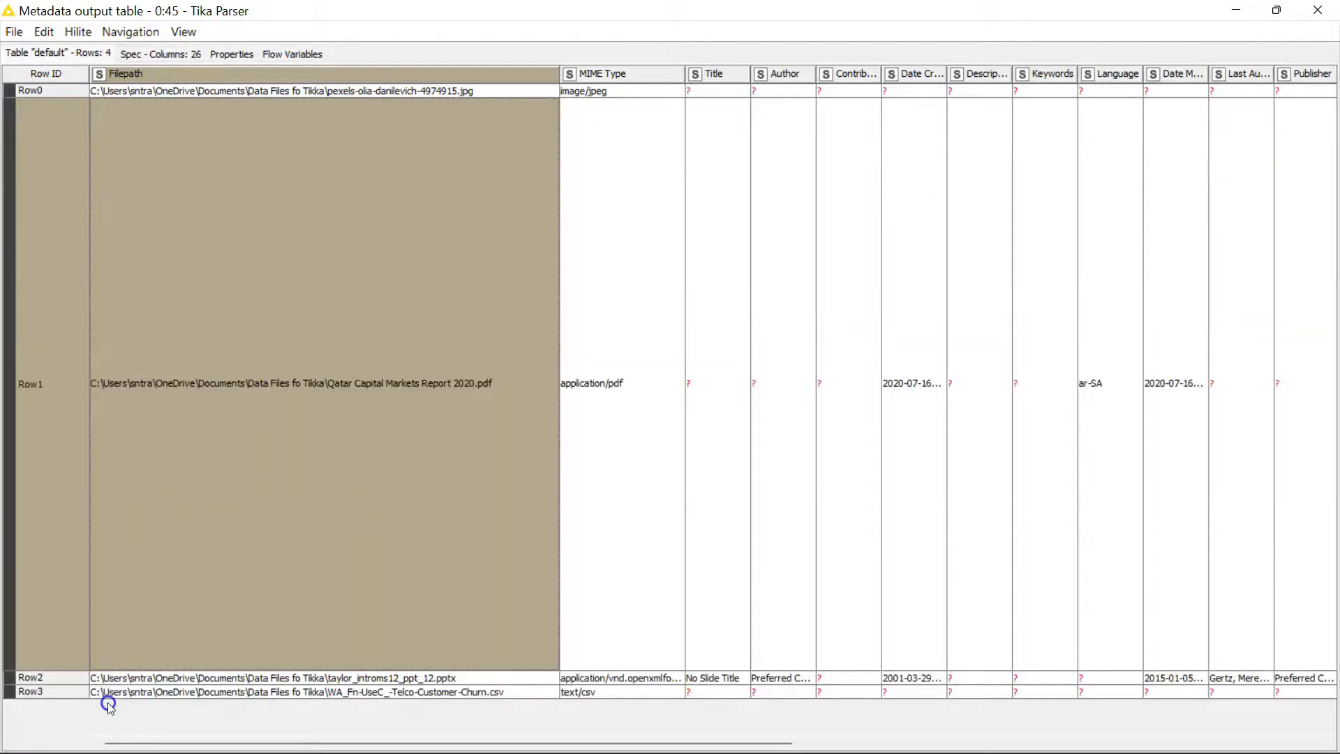
{"action": "left_click_drag", "start_coordinate": [180, 733], "coordinate": [820, 745]}
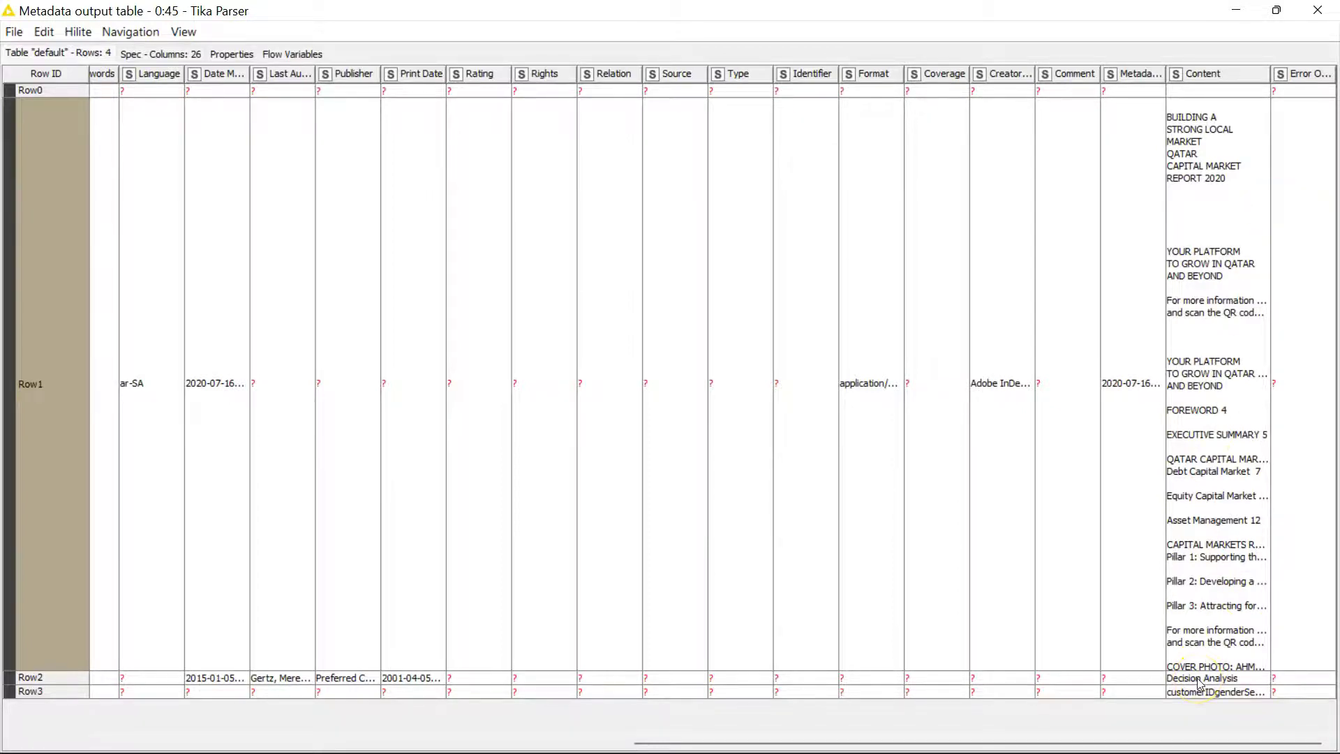
{"action": "left_click", "coordinate": [1326, 10]}
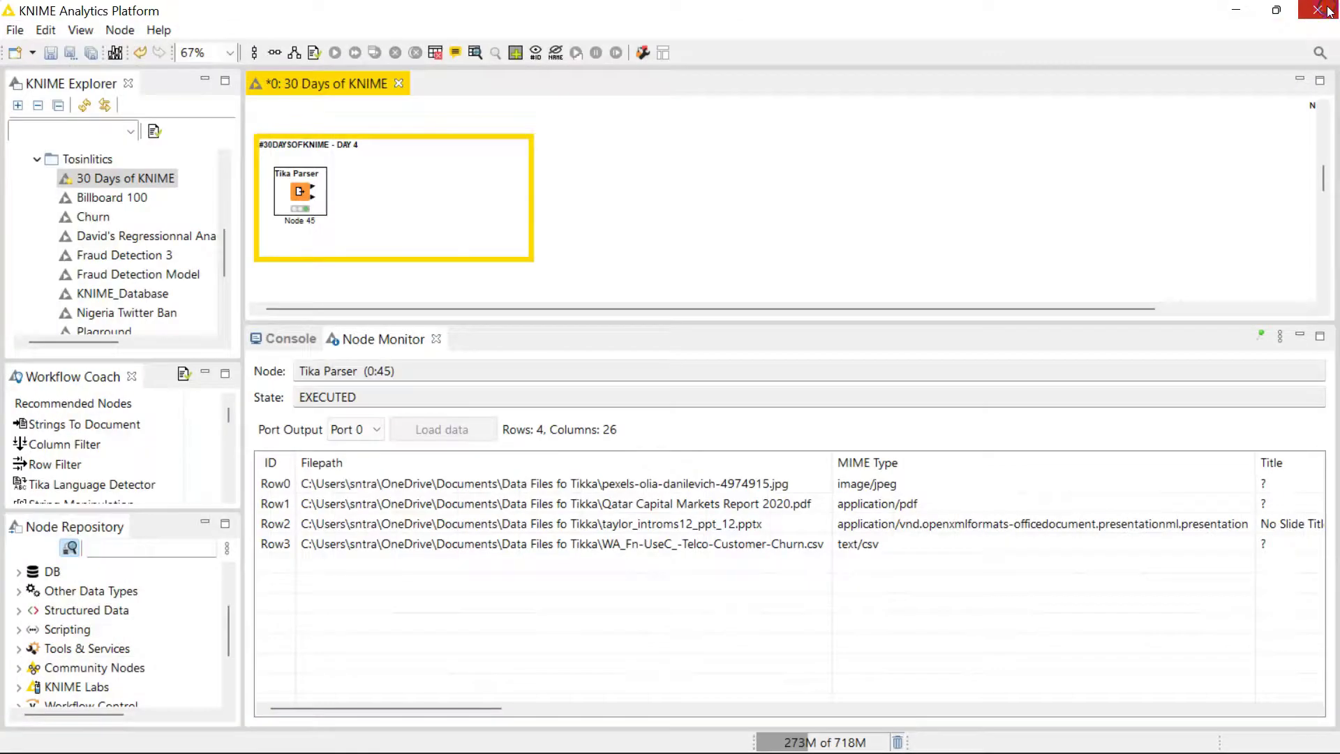
{"action": "right_click", "coordinate": [307, 189]}
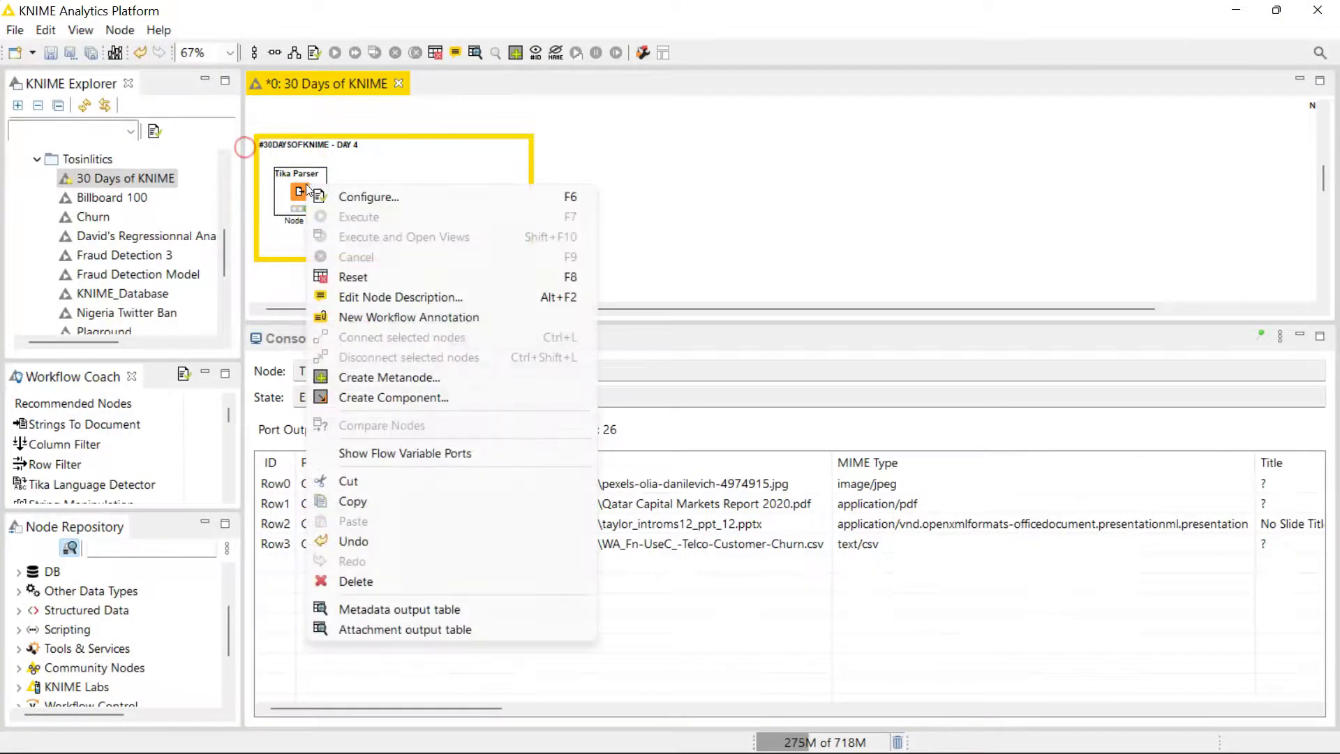
{"action": "left_click", "coordinate": [396, 628]}
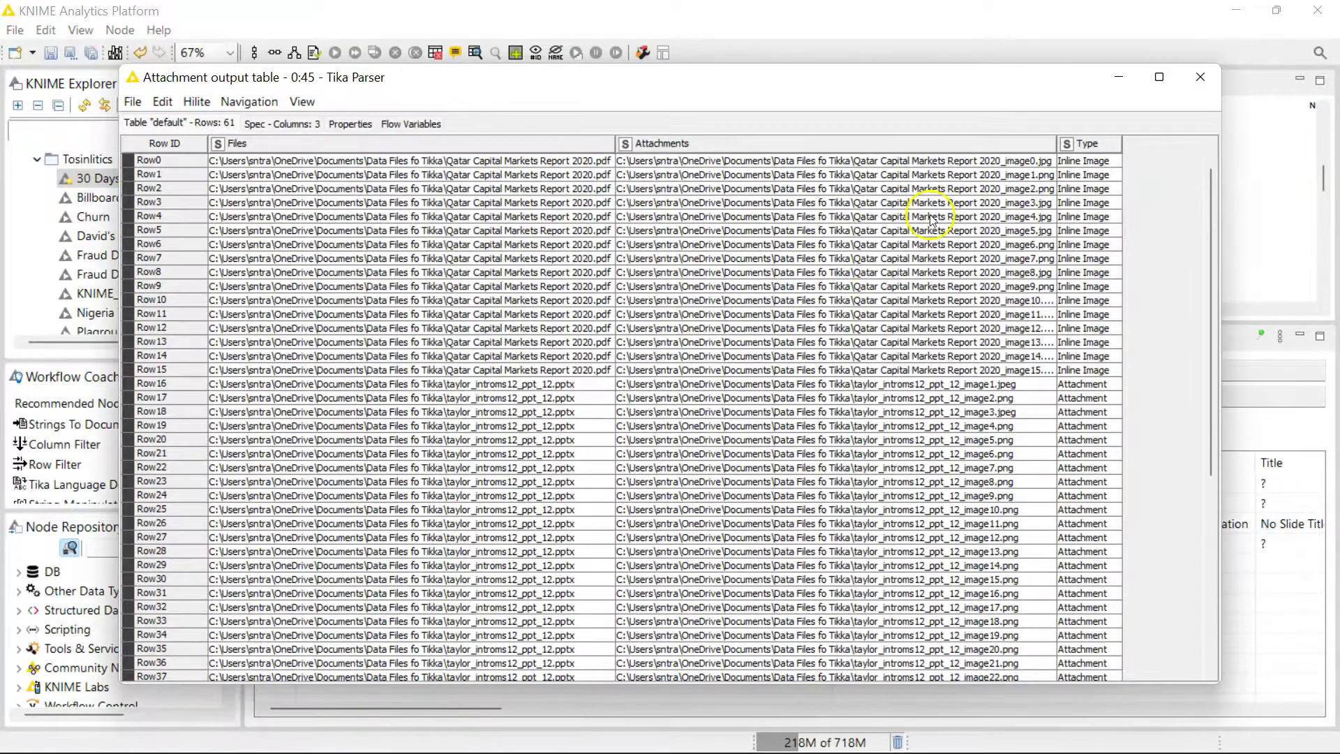
{"action": "left_click", "coordinate": [1159, 77]}
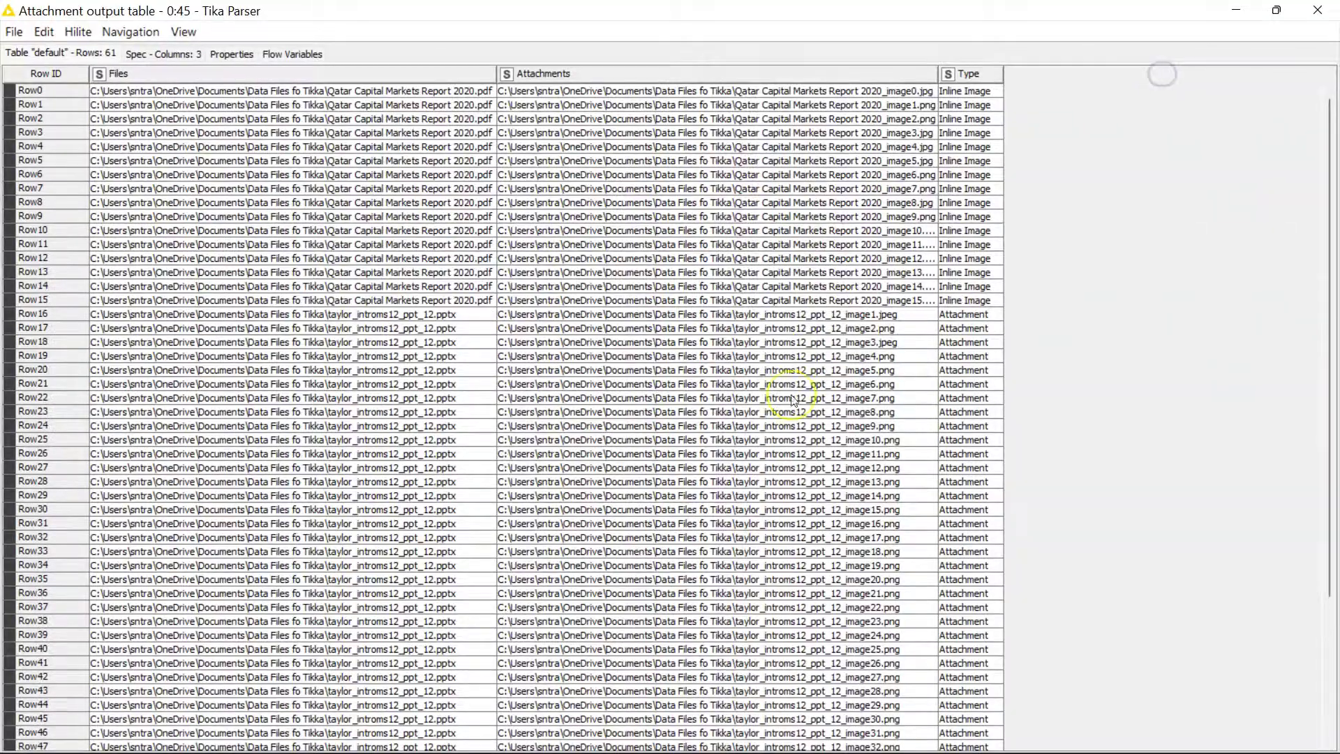
{"action": "scroll", "coordinate": [793, 400], "scroll_direction": "down", "scroll_amount": 5}
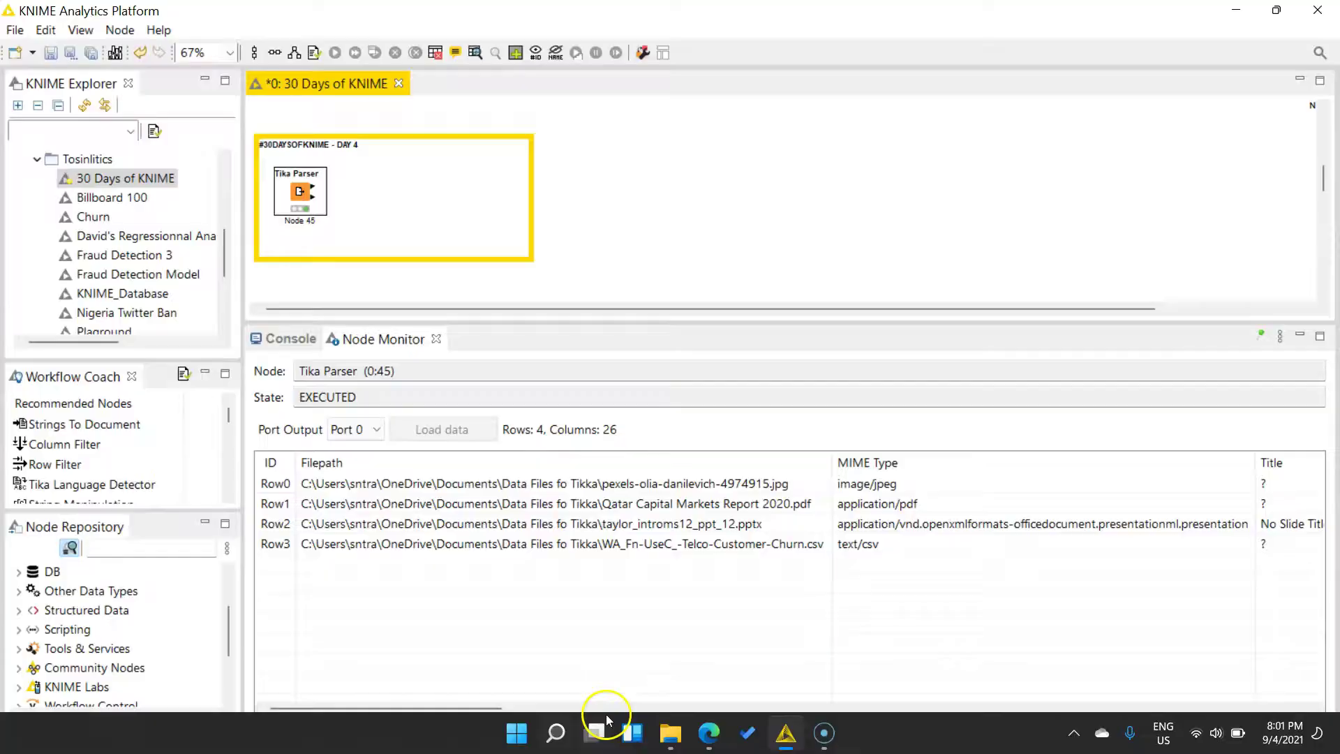
Step: Open Documents\Data Files fo Tikka in File Explorer and browse its 65 items, including extracted images
{"action": "left_click", "coordinate": [670, 733]}
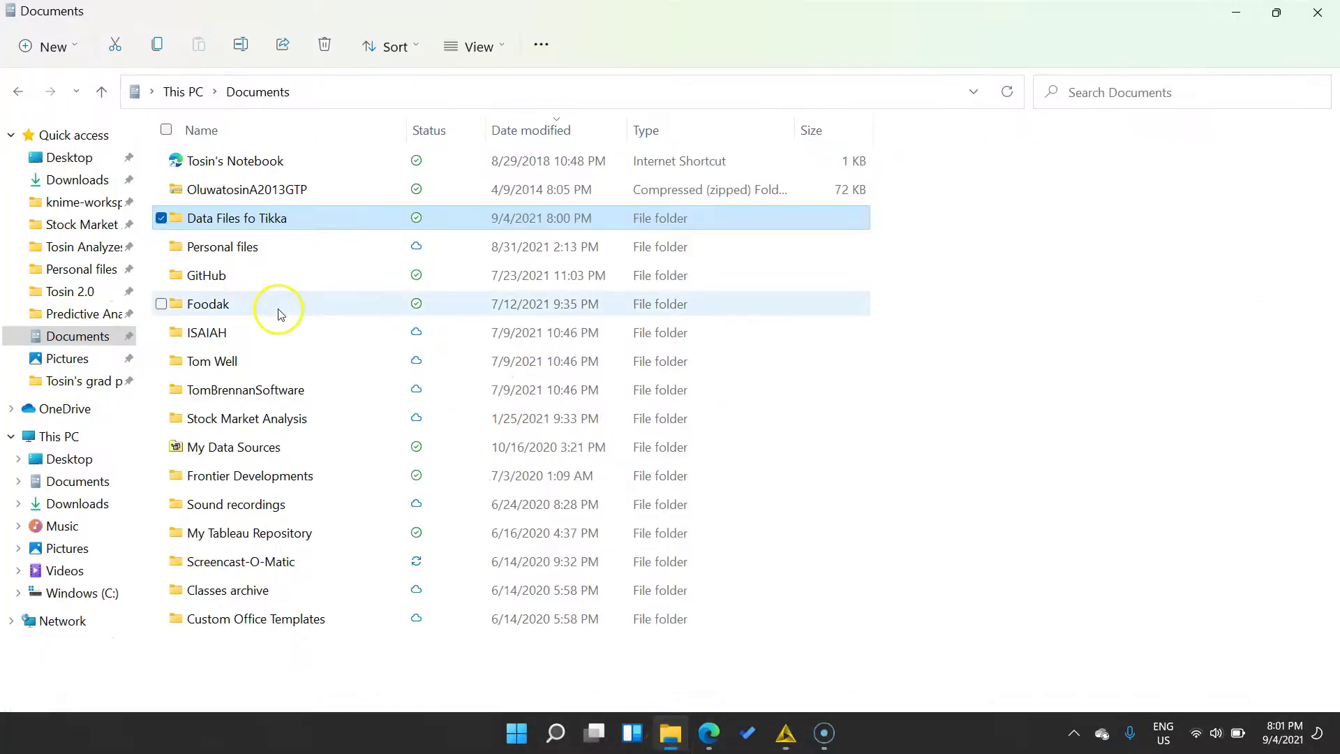
{"action": "double_click", "coordinate": [286, 220]}
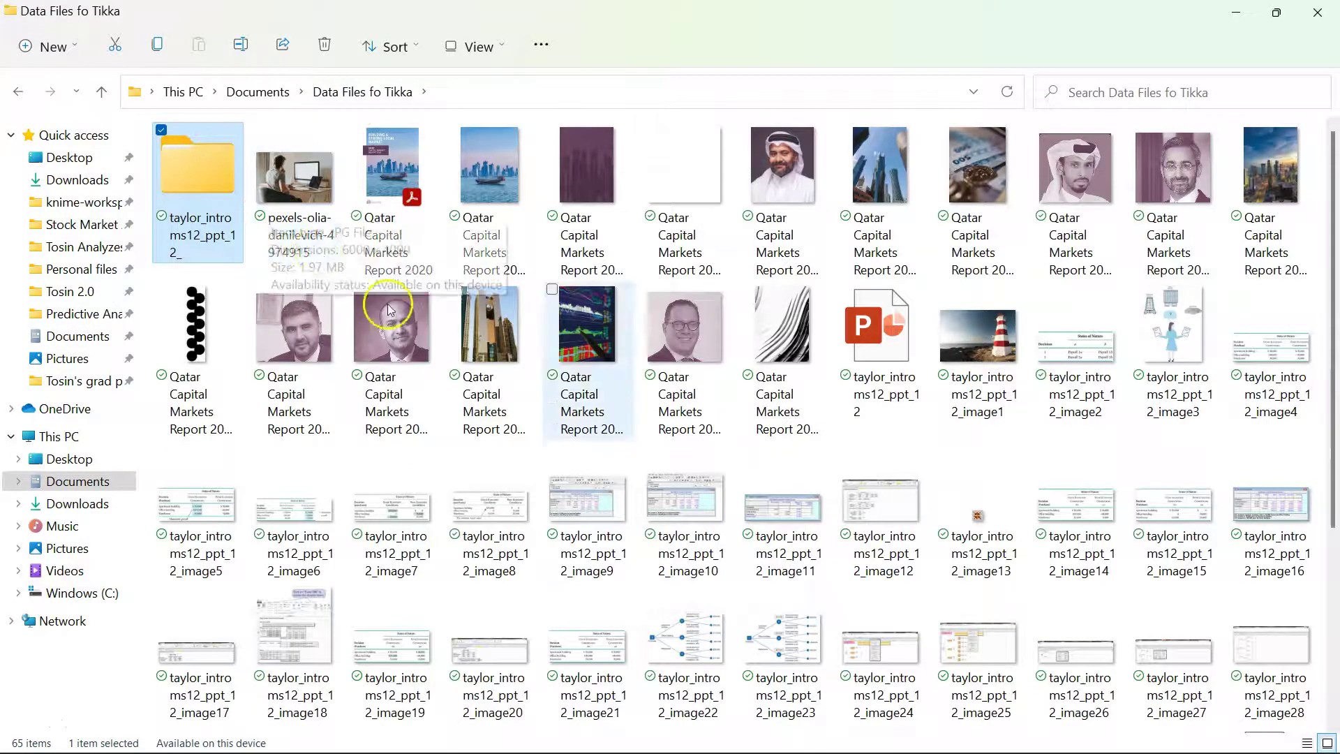
{"action": "scroll", "coordinate": [607, 492], "scroll_direction": "down", "scroll_amount": 3}
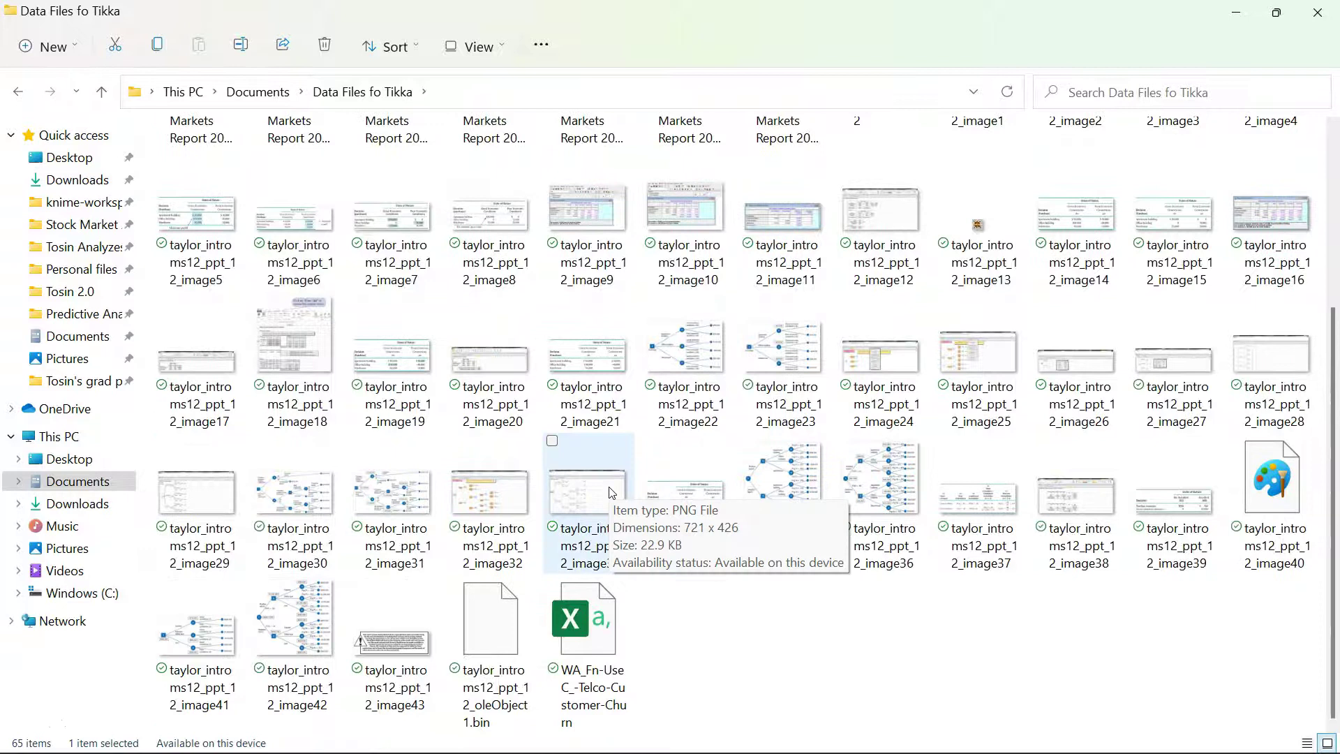
{"action": "scroll", "coordinate": [611, 492], "scroll_direction": "up", "scroll_amount": 5}
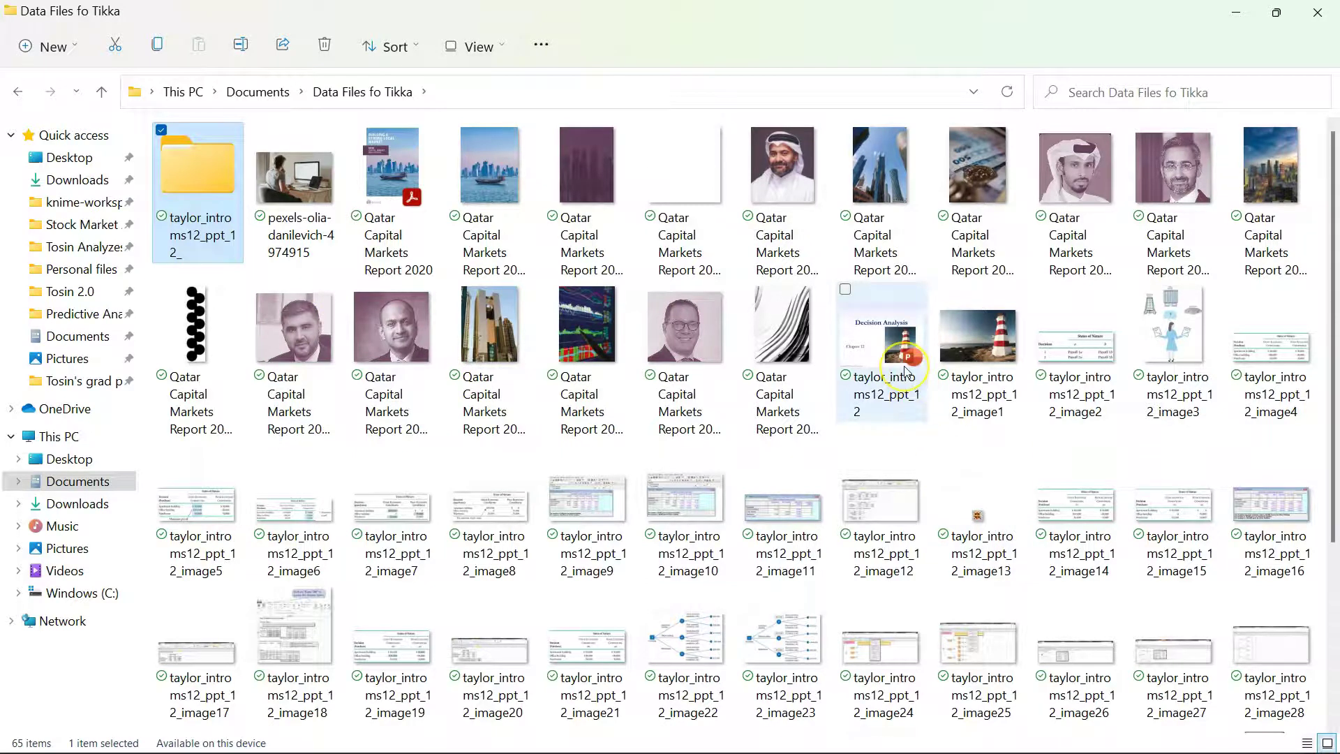
{"action": "left_click", "coordinate": [977, 365]}
{"action": "double_click", "coordinate": [977, 365]}
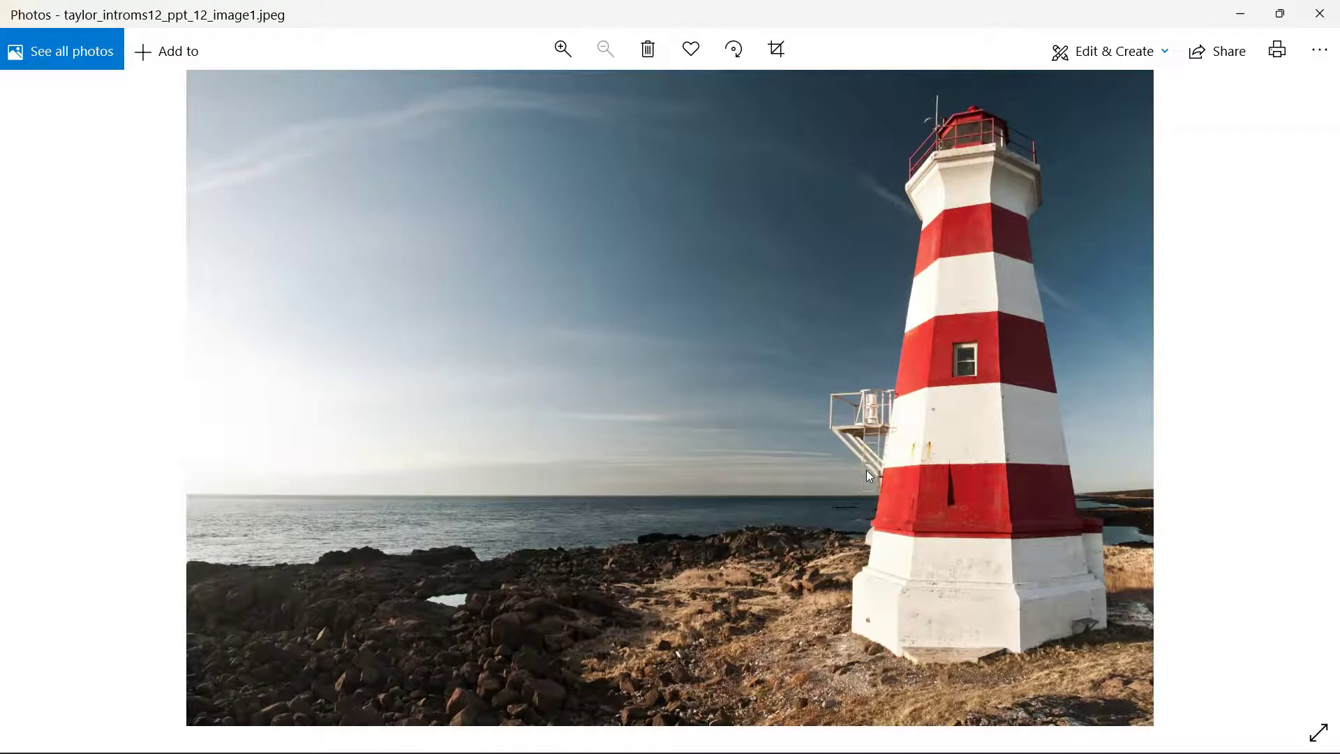
{"action": "left_click", "coordinate": [1314, 391]}
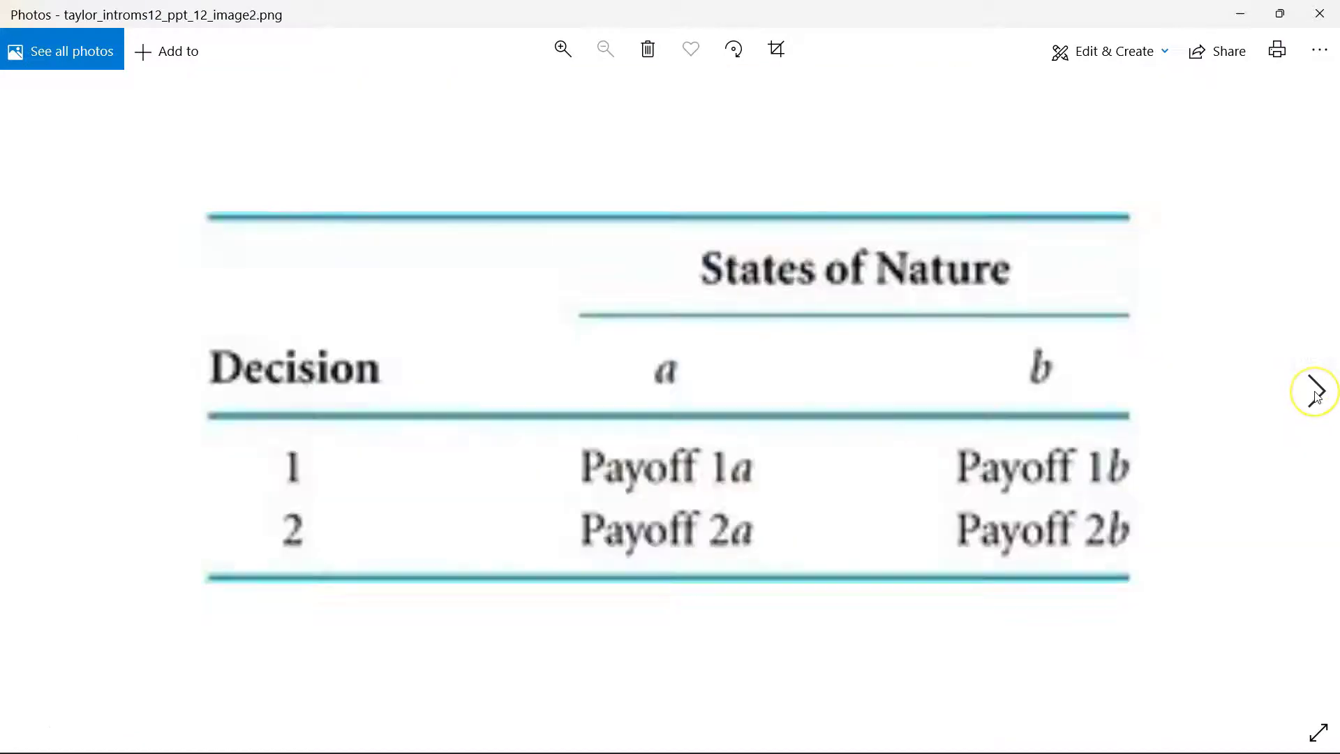
{"action": "left_click", "coordinate": [1316, 395]}
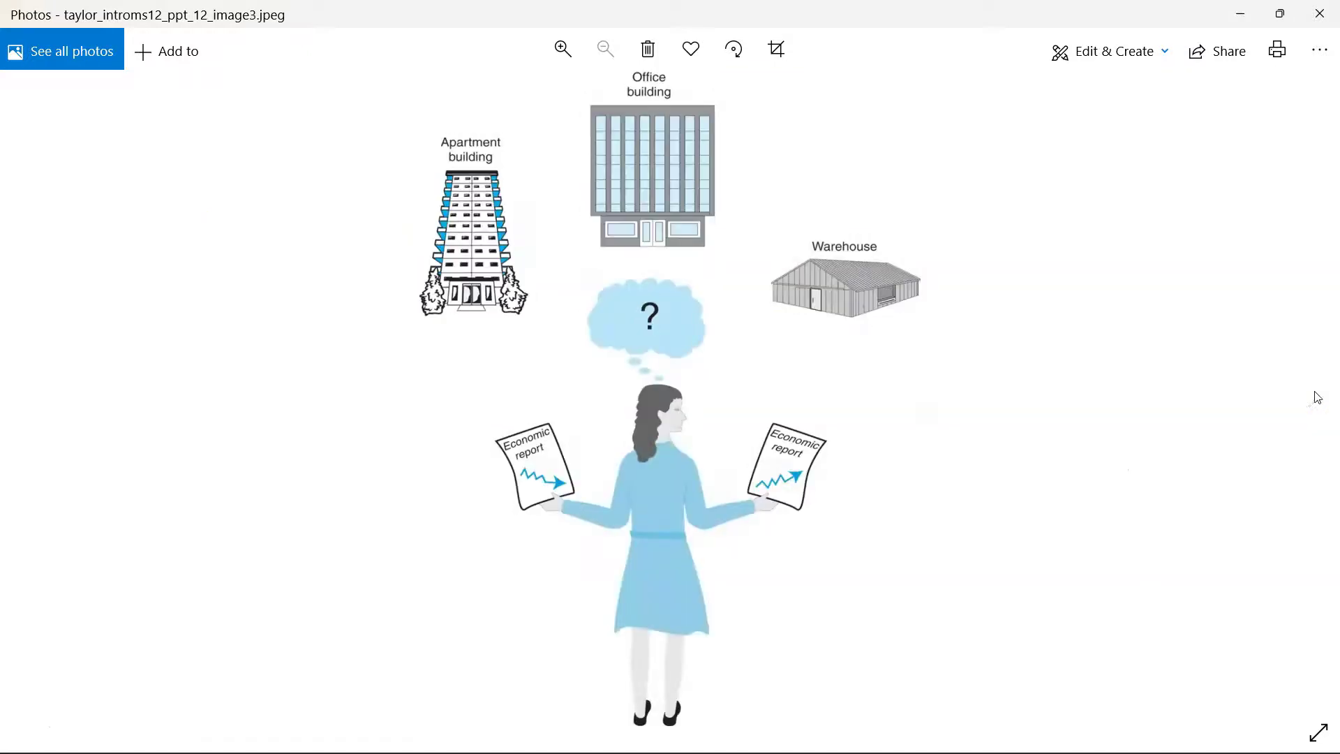
{"action": "left_click", "coordinate": [1316, 395]}
{"action": "left_click", "coordinate": [1316, 395]}
{"action": "left_click", "coordinate": [1316, 395]}
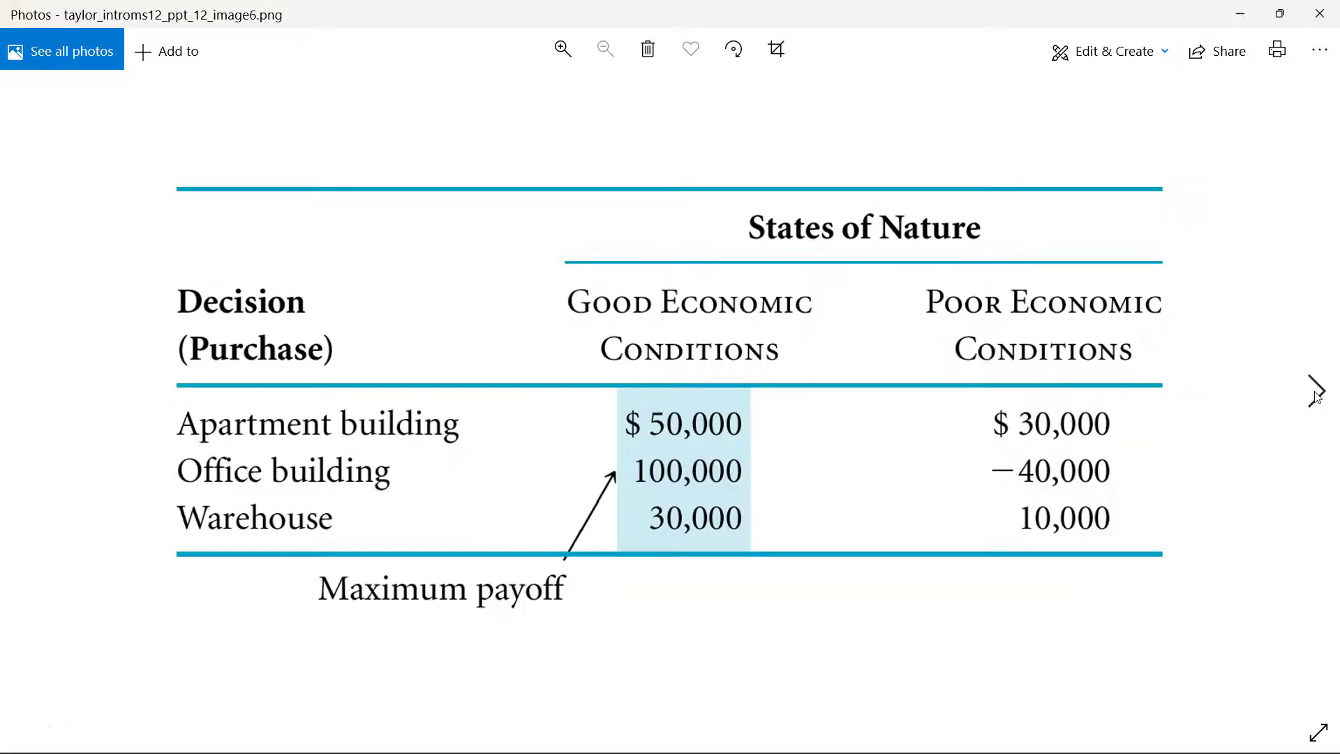
{"action": "left_click", "coordinate": [1314, 15]}
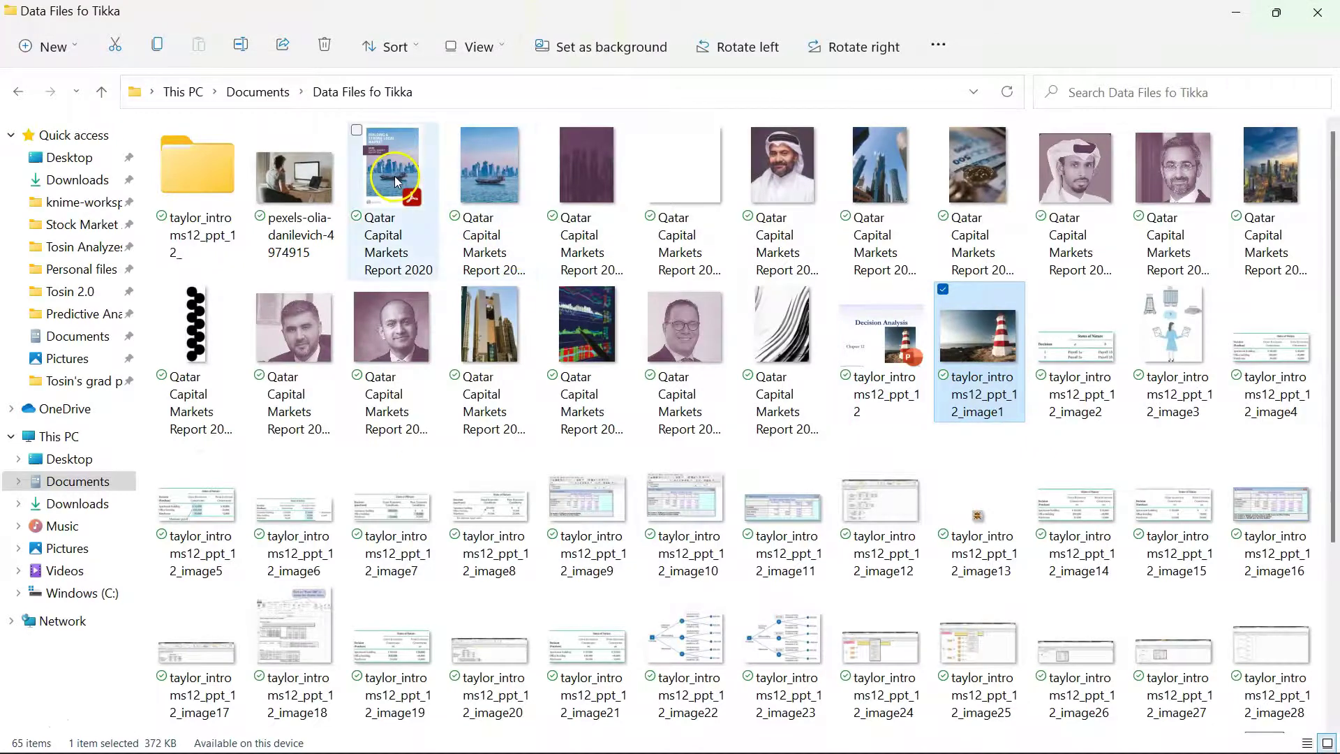
{"action": "double_click", "coordinate": [395, 176]}
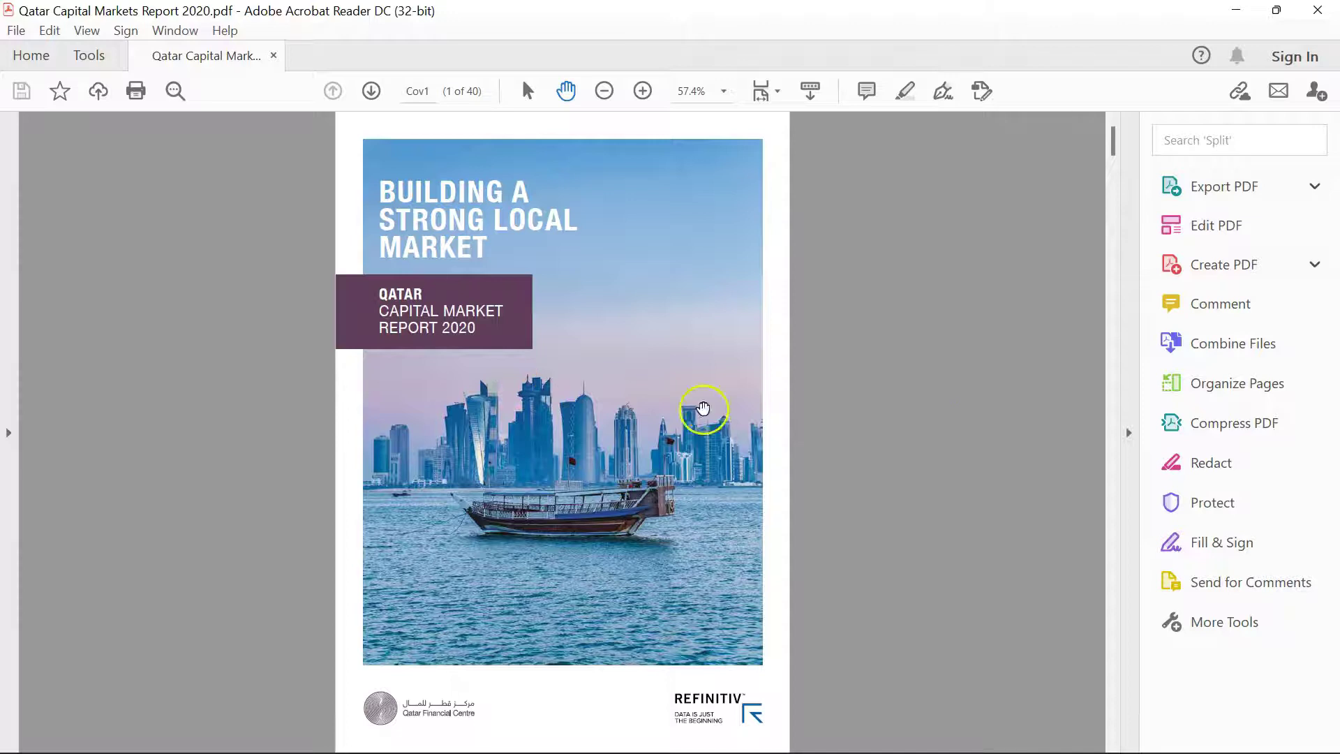
{"action": "left_click", "coordinate": [1314, 18]}
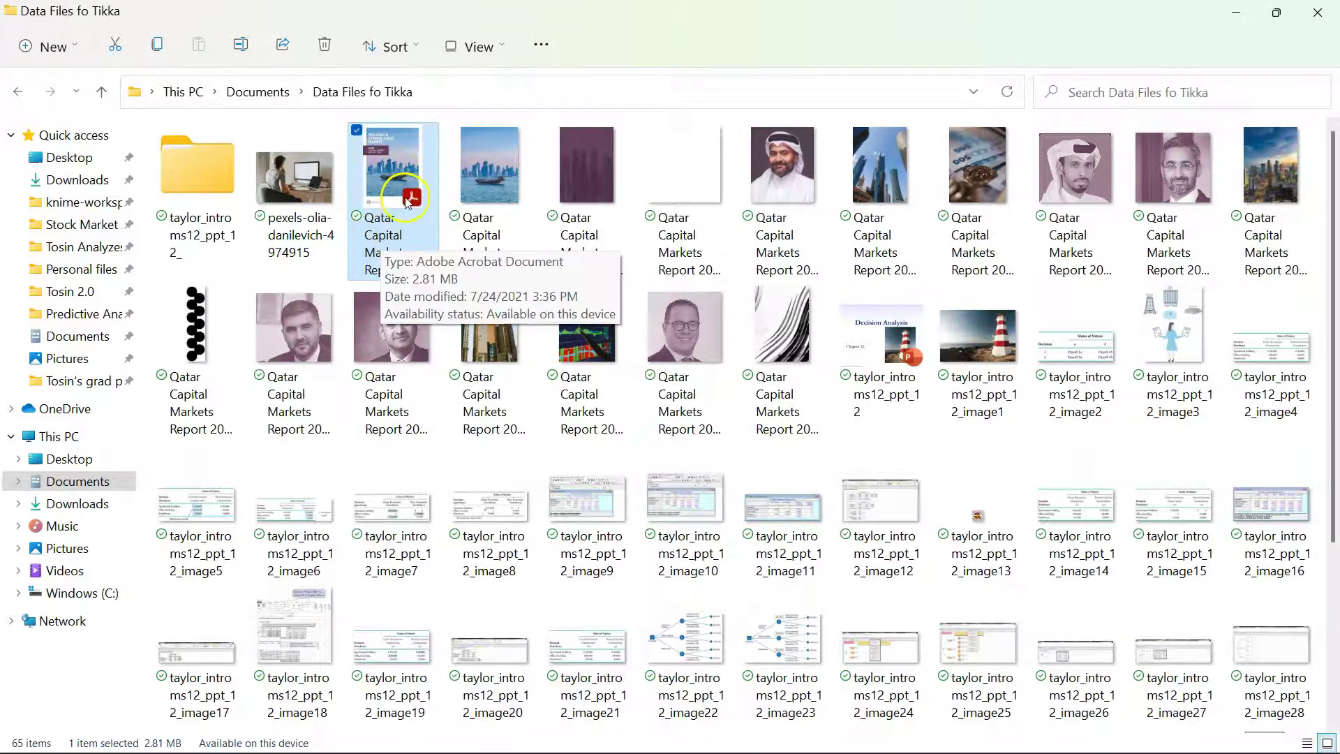
{"action": "double_click", "coordinate": [477, 173]}
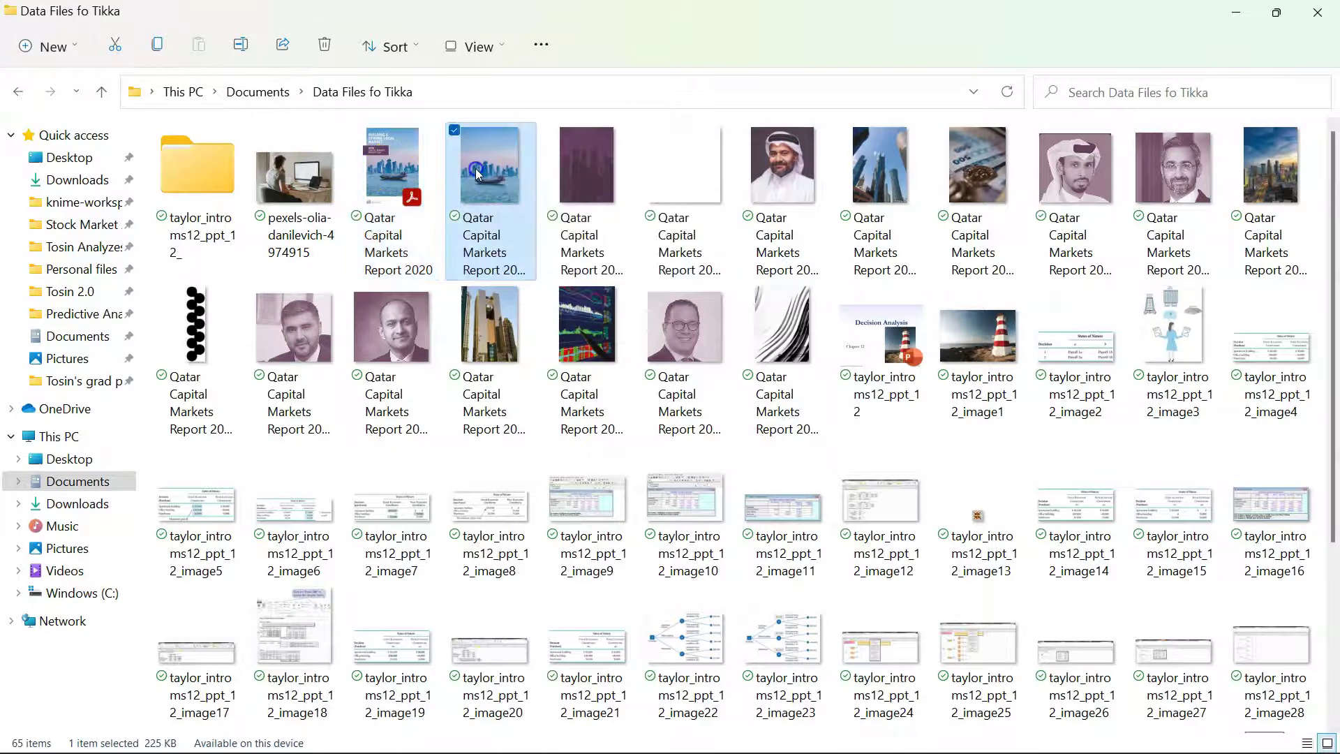
{"action": "mouse_move", "coordinate": [1325, 437]}
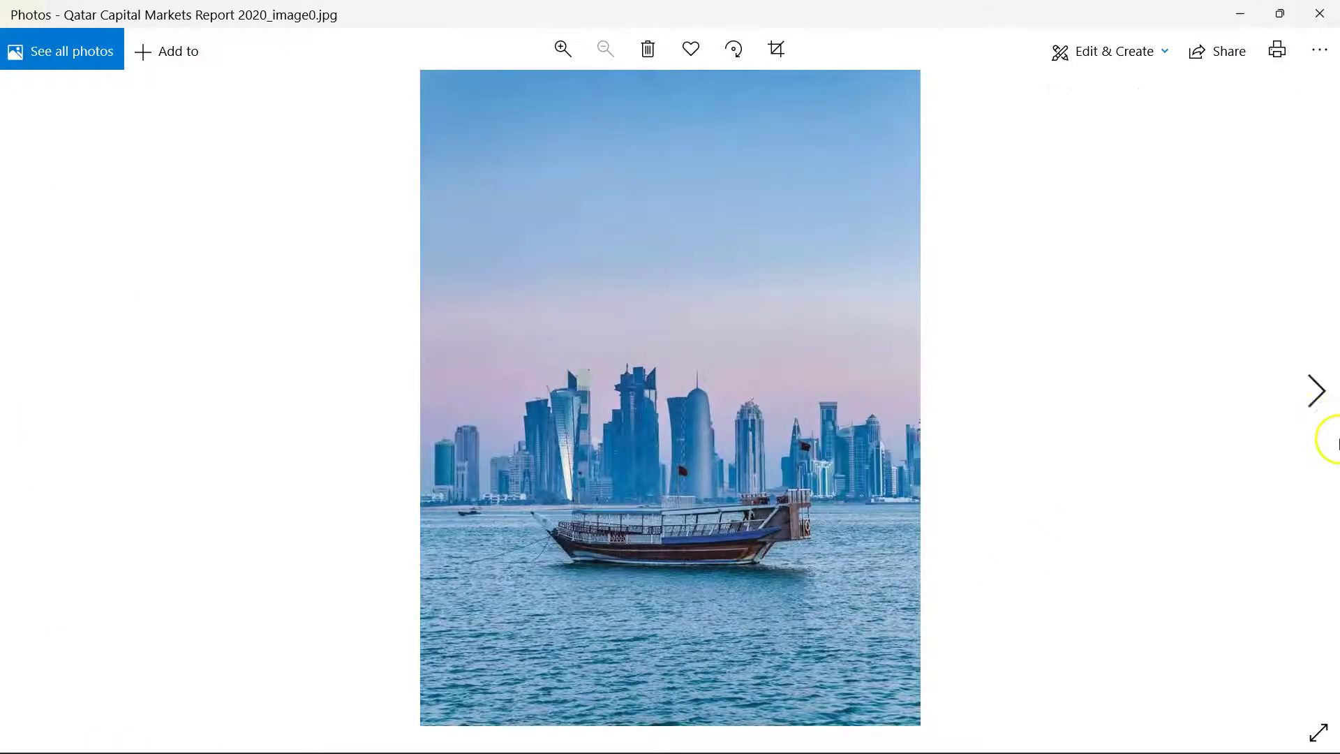
{"action": "left_click", "coordinate": [1316, 386]}
{"action": "left_click", "coordinate": [1316, 386]}
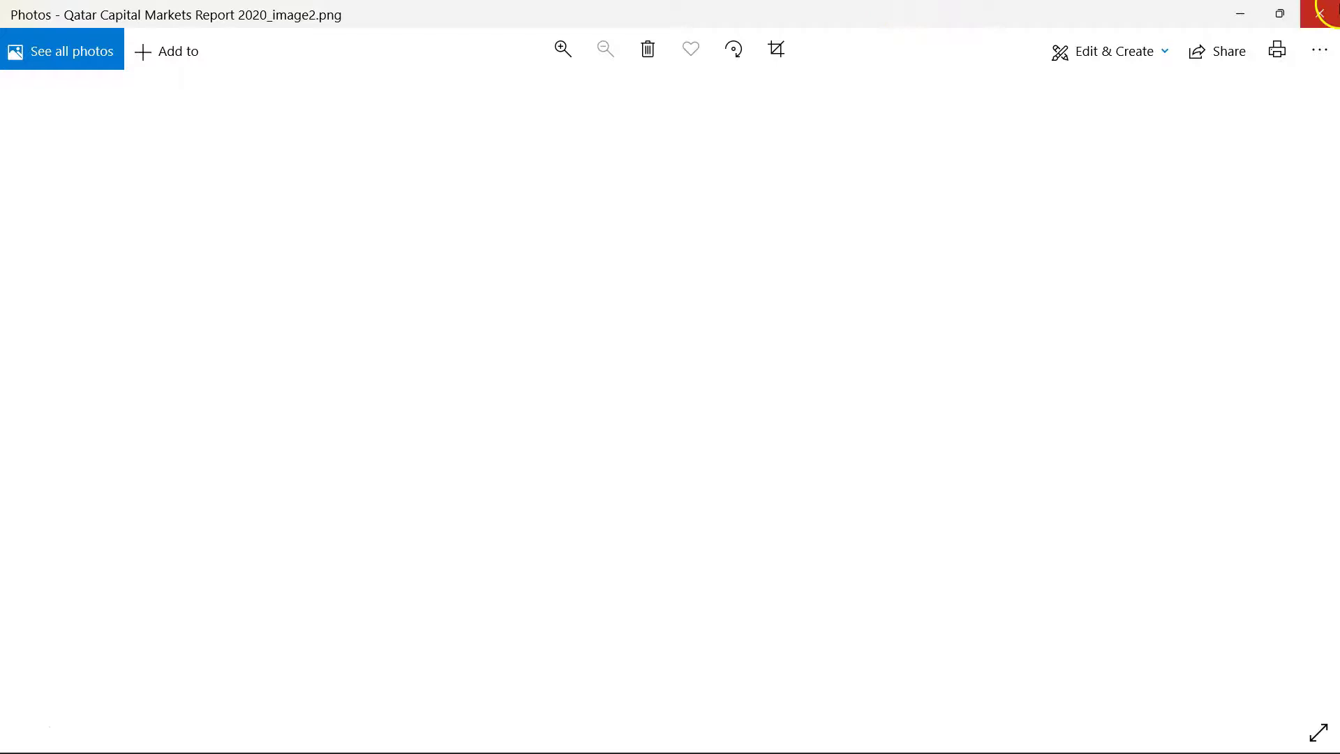
{"action": "left_click", "coordinate": [1331, 14]}
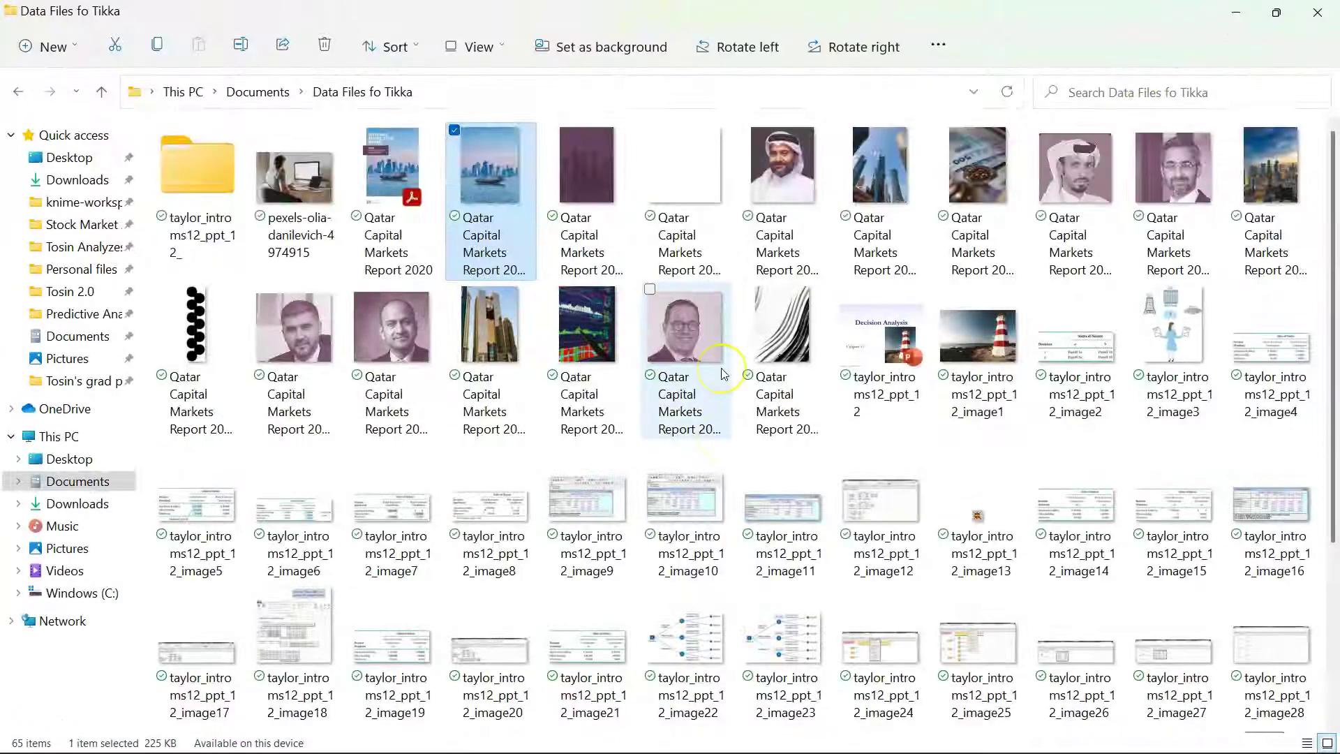
{"action": "scroll", "coordinate": [722, 373], "scroll_direction": "down", "scroll_amount": 1}
{"action": "scroll", "coordinate": [722, 373], "scroll_direction": "down", "scroll_amount": 3}
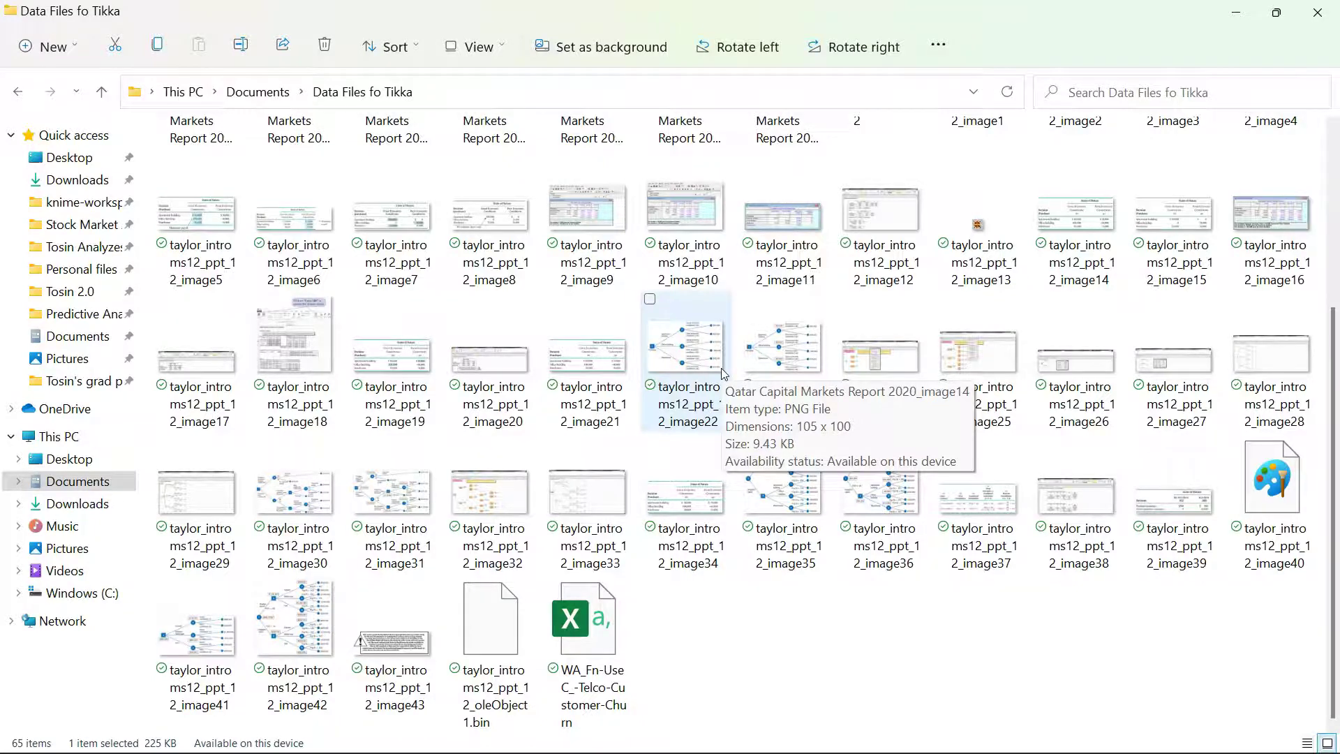
{"action": "scroll", "coordinate": [721, 369], "scroll_direction": "up", "scroll_amount": 4}
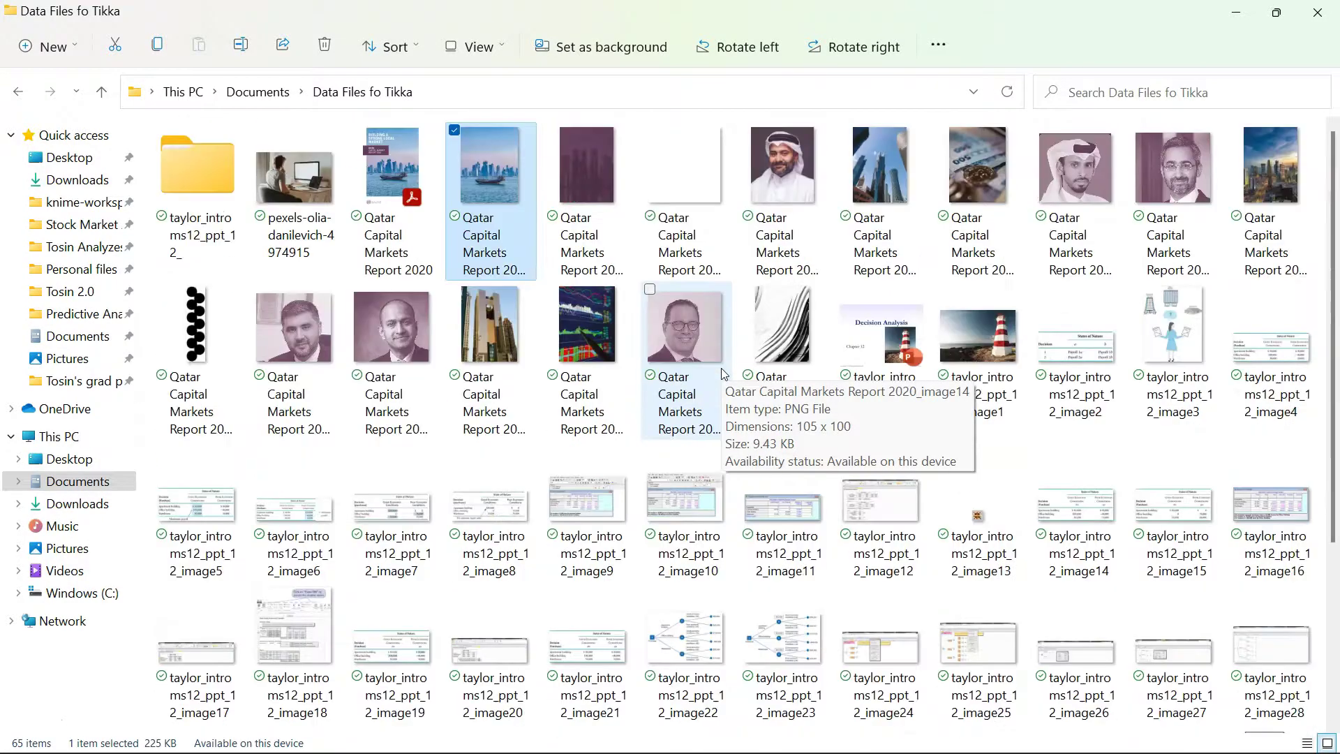
{"action": "scroll", "coordinate": [721, 369], "scroll_direction": "down", "scroll_amount": 4}
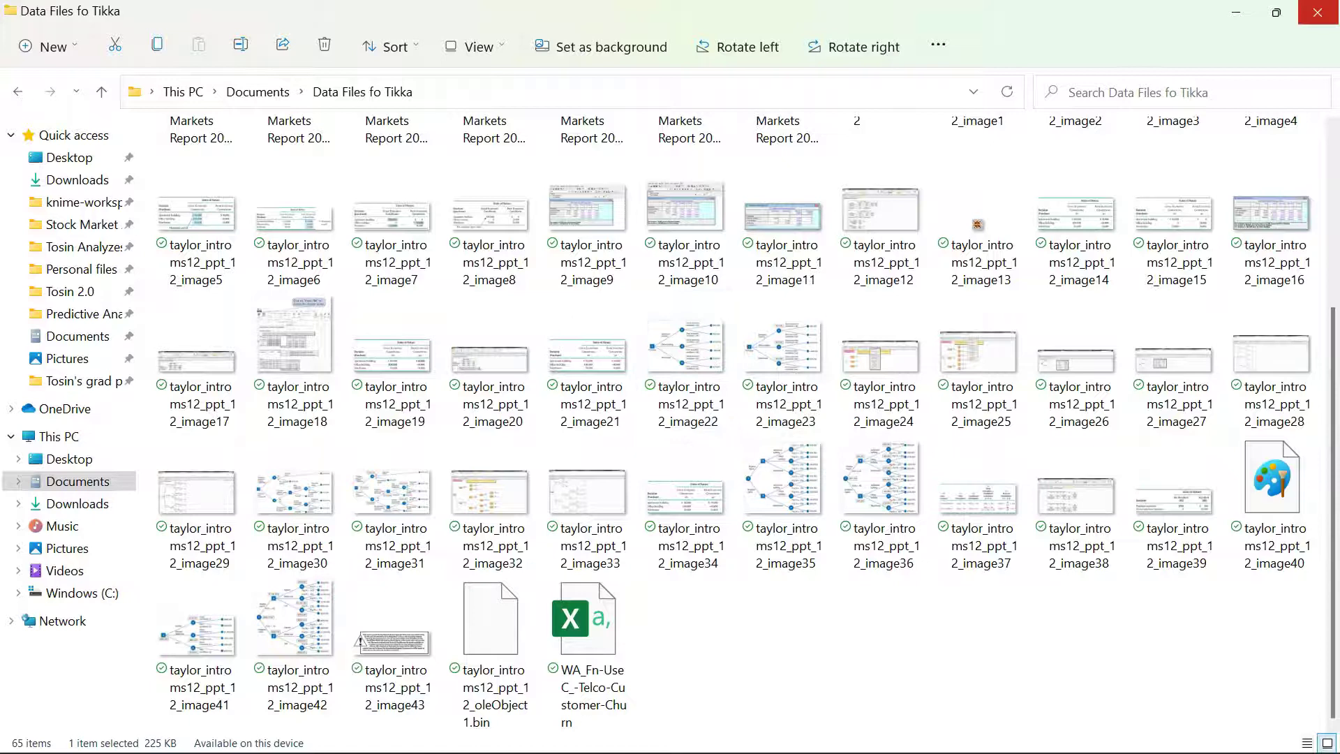
Step: Close the File Explorer window to return to the executed Tika Parser output in KNIME
{"action": "left_click", "coordinate": [1320, 12]}
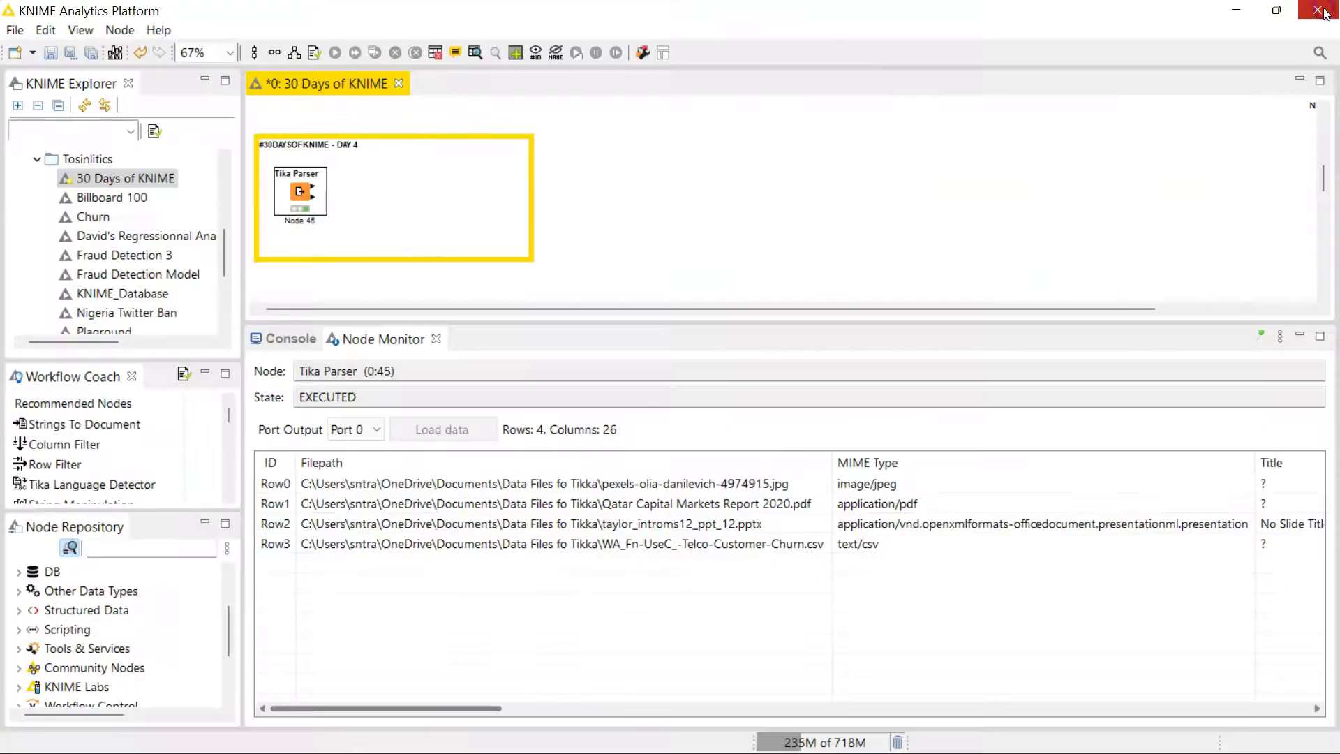